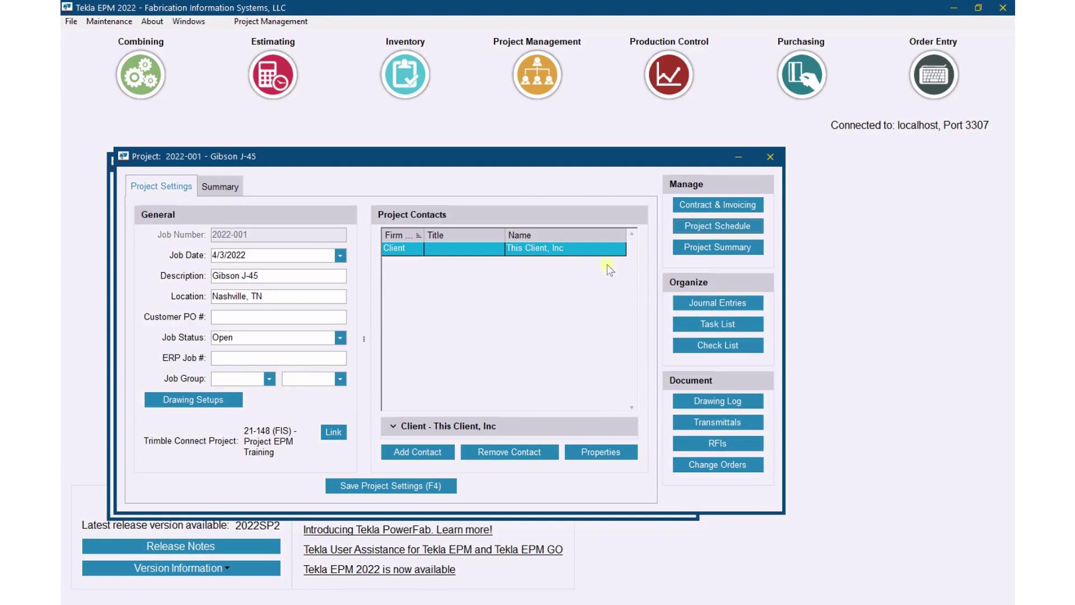
Show job 2022-001's production schedule by week for 7/24/2022–10/22/2022, paging to weeks 8/21–10/9
{"action": "left_click", "coordinate": [703, 230]}
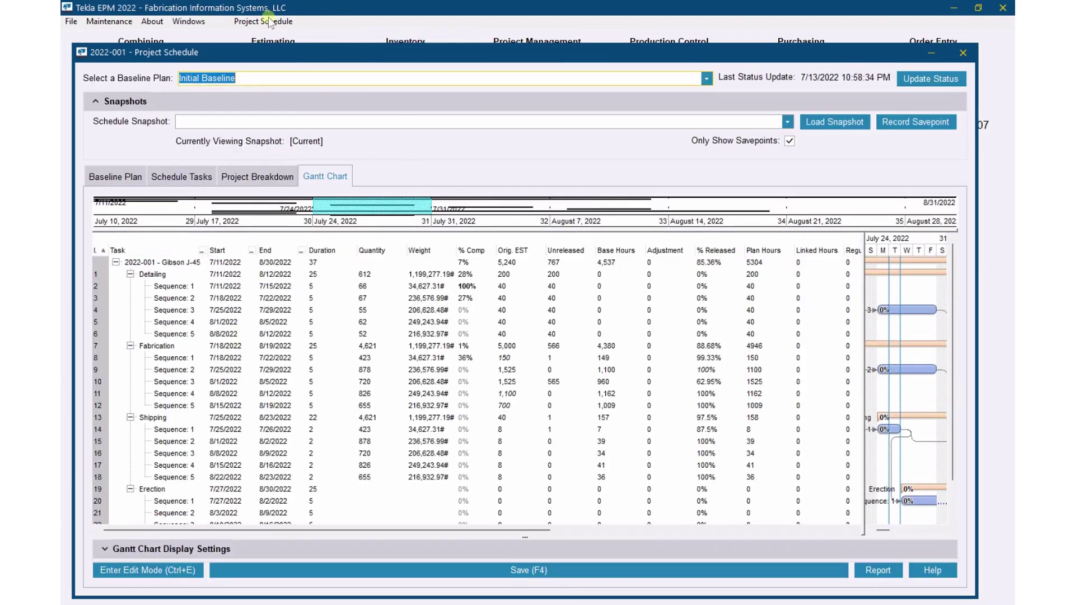
{"action": "left_click", "coordinate": [269, 22]}
{"action": "left_click", "coordinate": [287, 125]}
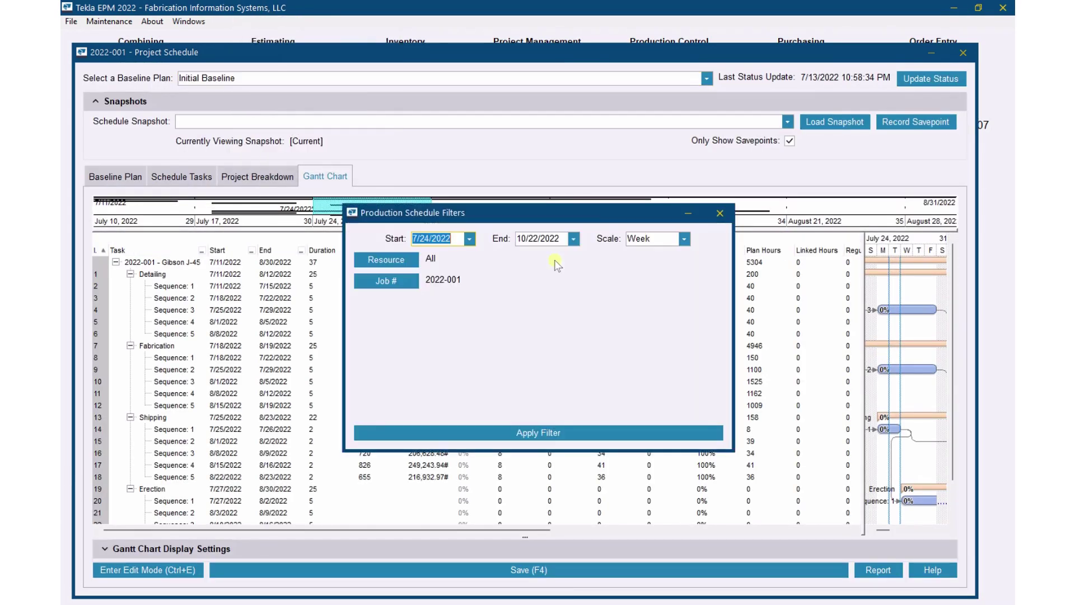
{"action": "left_click", "coordinate": [550, 433]}
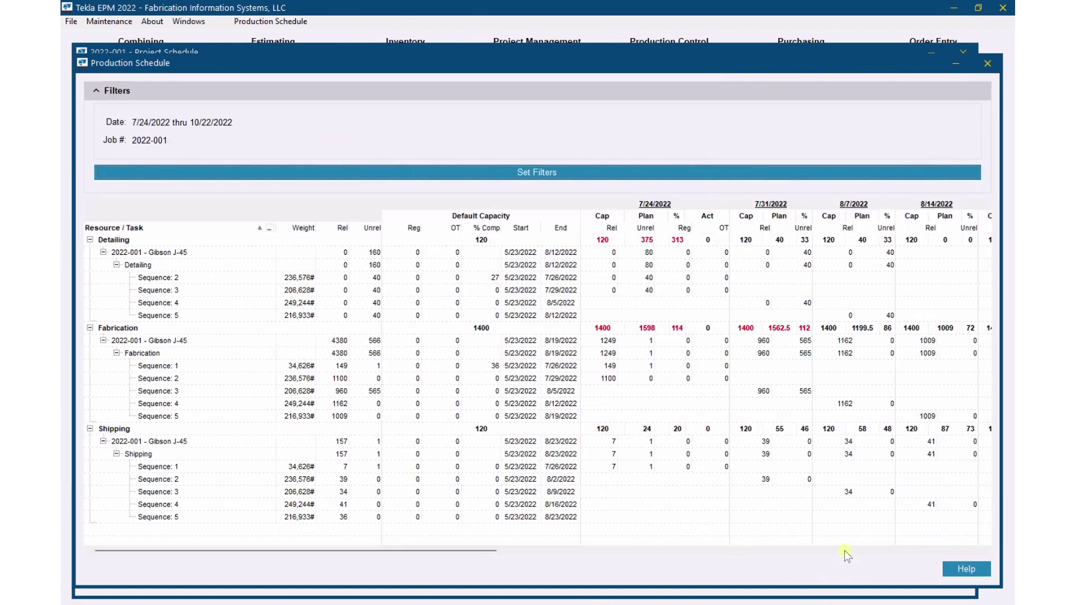
{"action": "left_click", "coordinate": [844, 550]}
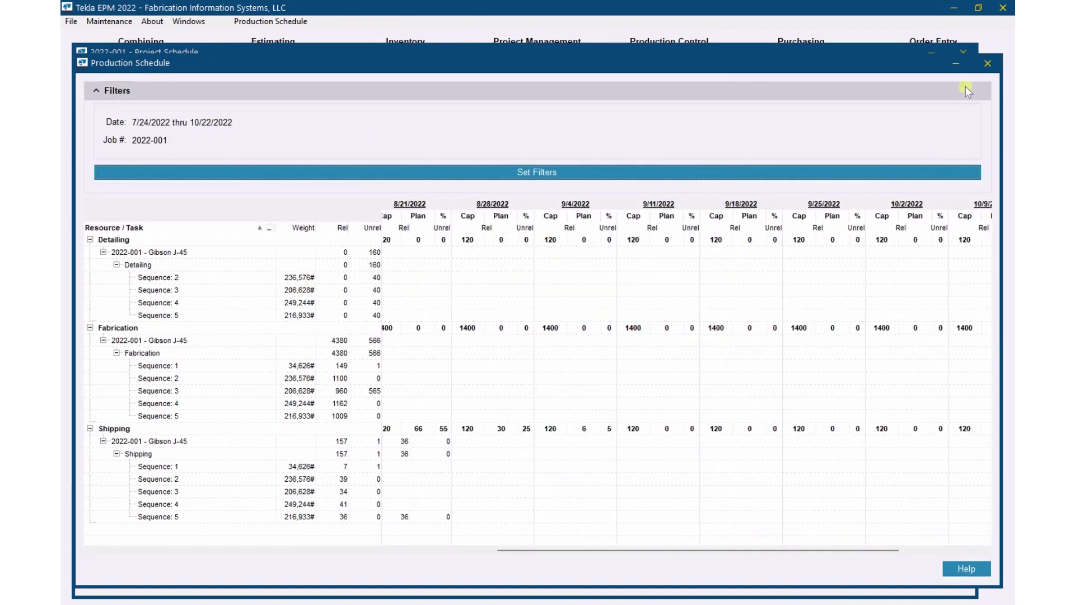
Close the production schedule and check Fabrication Sequence: 1's hours columns in the Gantt grid
{"action": "left_click", "coordinate": [995, 64]}
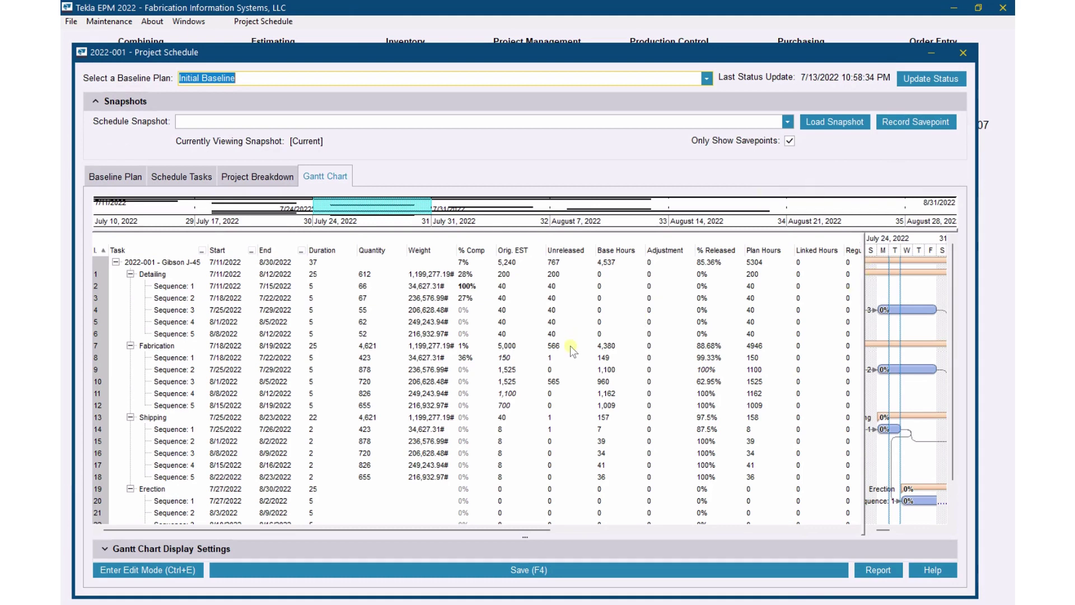
{"action": "left_click", "coordinate": [515, 345]}
{"action": "left_click", "coordinate": [194, 345]}
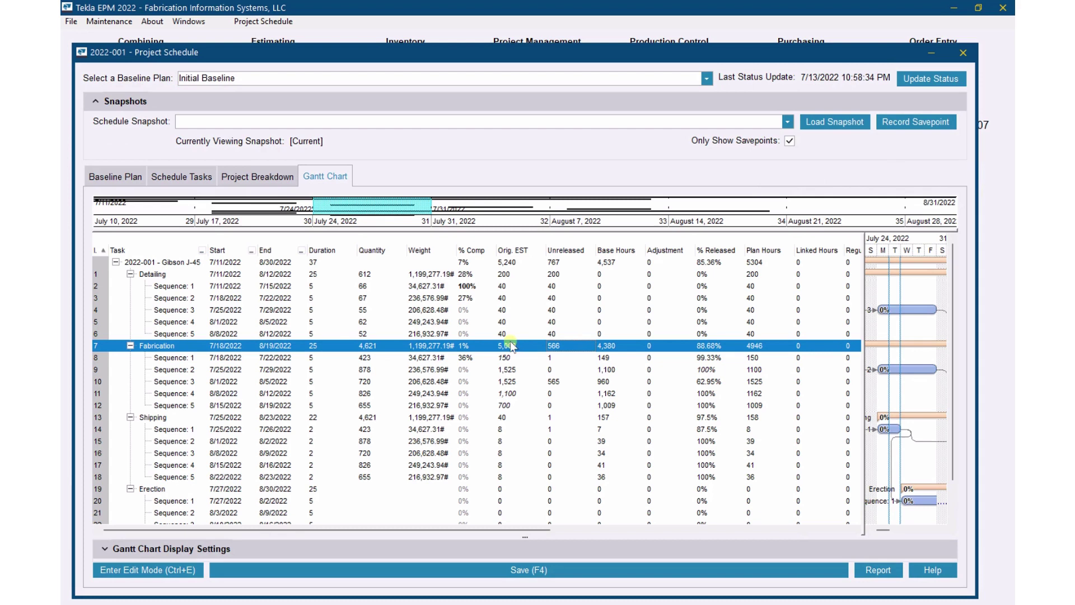
{"action": "left_click", "coordinate": [474, 359]}
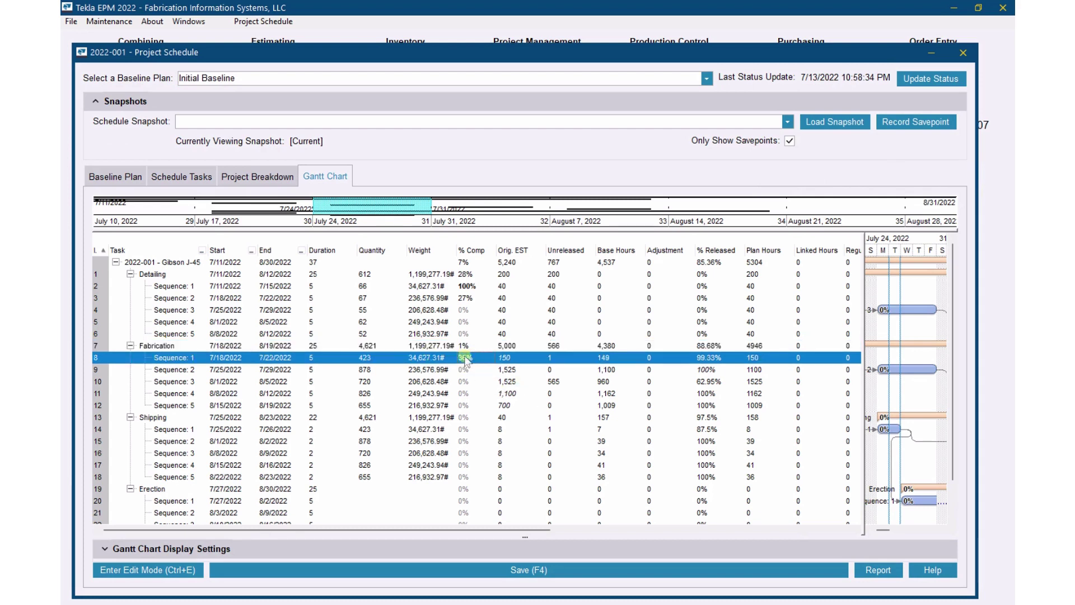
{"action": "left_click_drag", "start_coordinate": [554, 527], "coordinate": [663, 530]}
{"action": "left_click", "coordinate": [643, 358]}
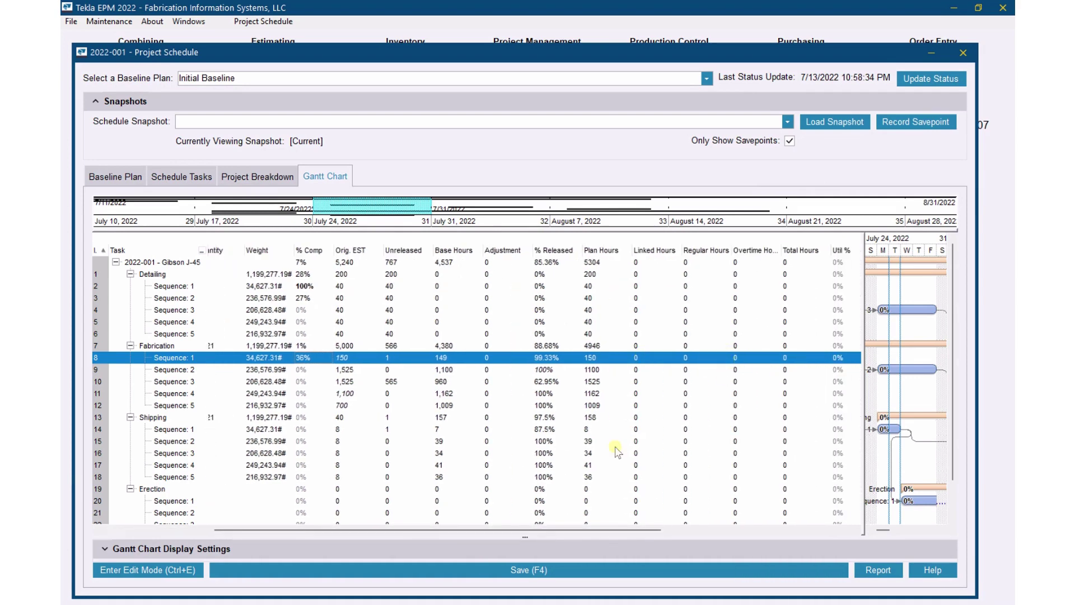
{"action": "left_click_drag", "start_coordinate": [586, 526], "coordinate": [386, 527]}
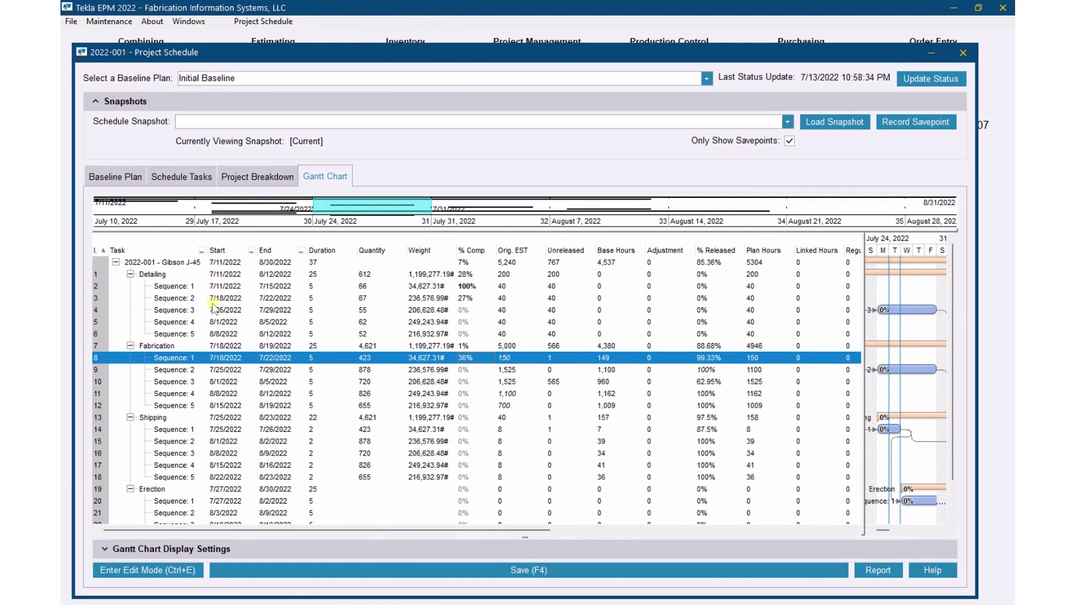
{"action": "left_click", "coordinate": [263, 22]}
{"action": "left_click", "coordinate": [288, 102]}
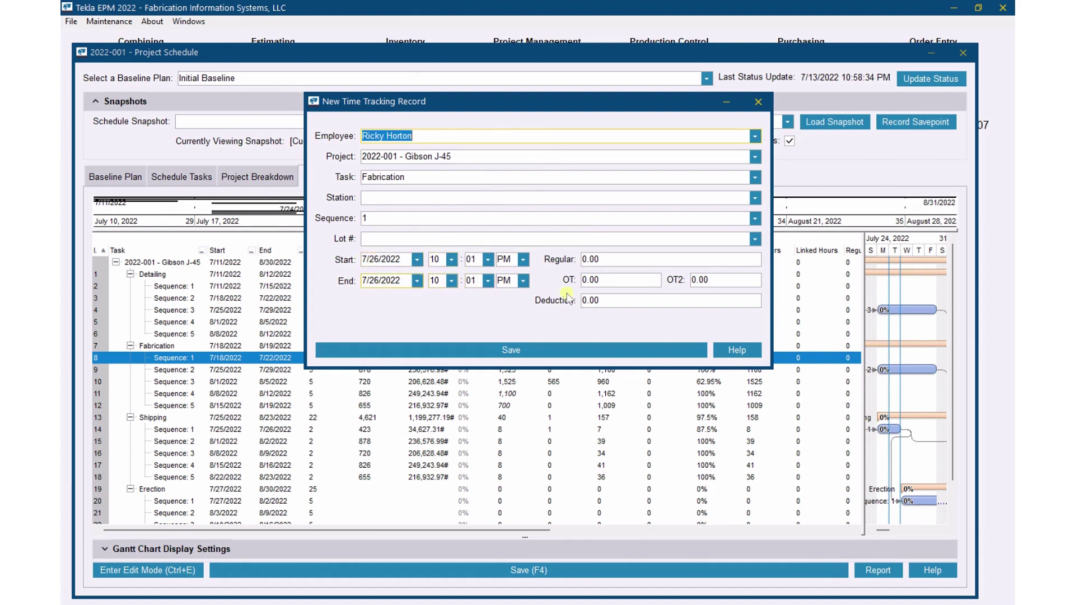
{"action": "left_click", "coordinate": [451, 282]}
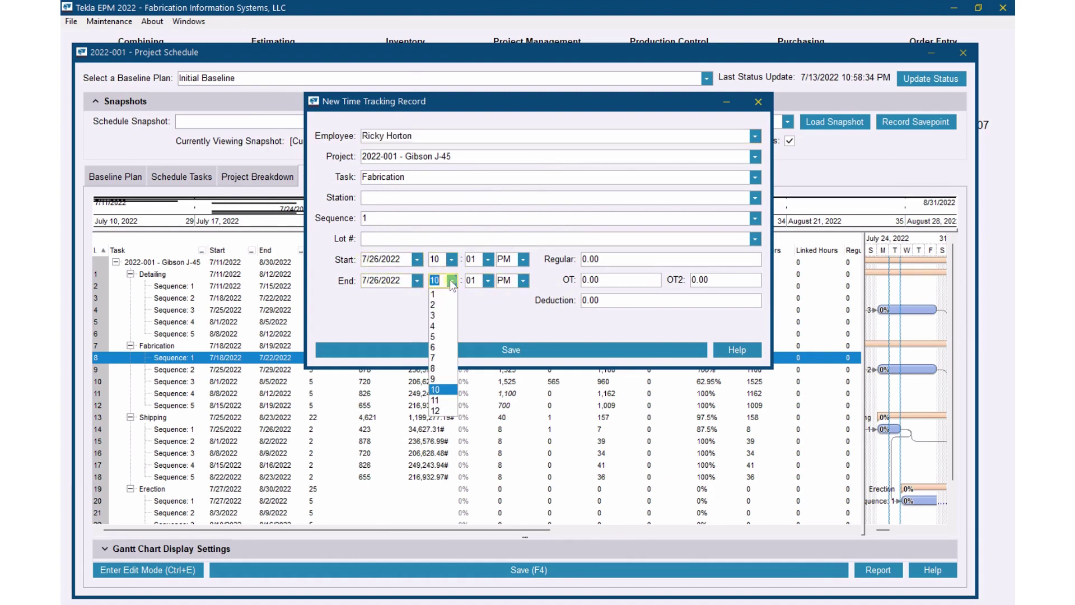
{"action": "left_click", "coordinate": [435, 410]}
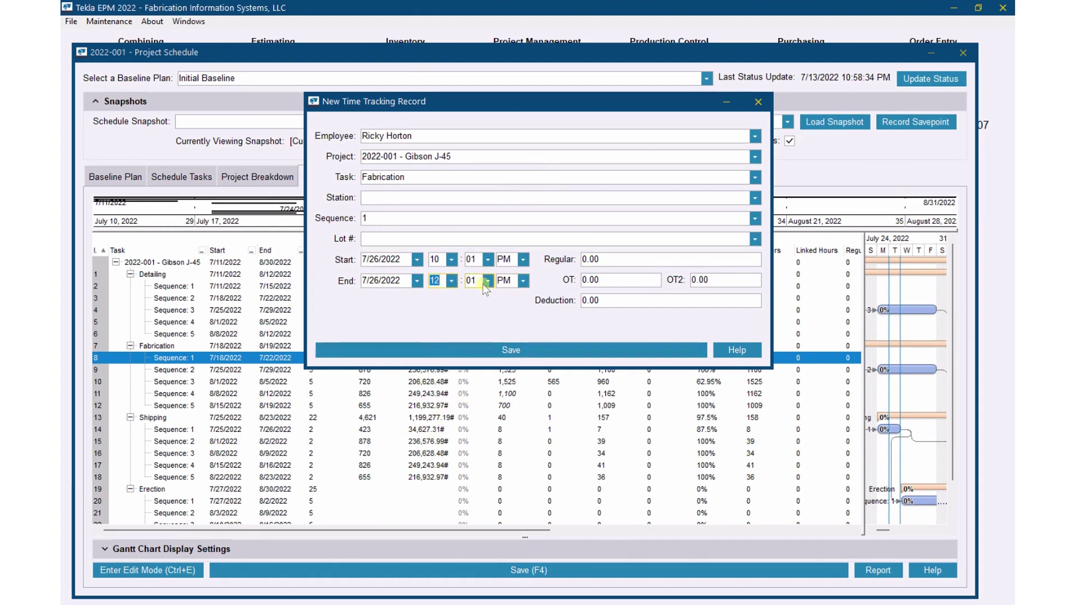
{"action": "key", "text": "Tab"}
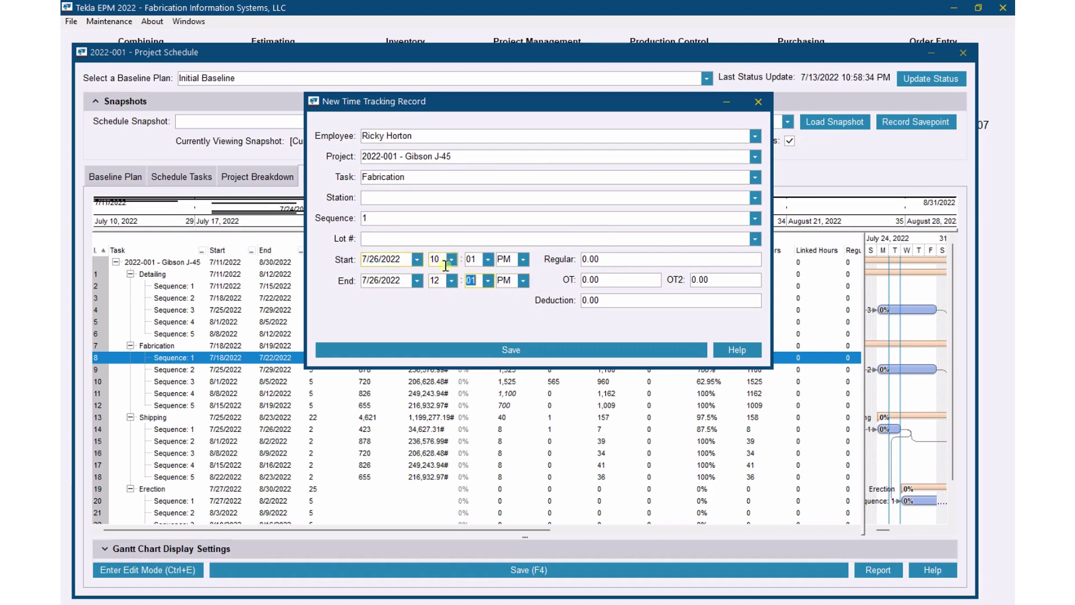
{"action": "left_click", "coordinate": [755, 103]}
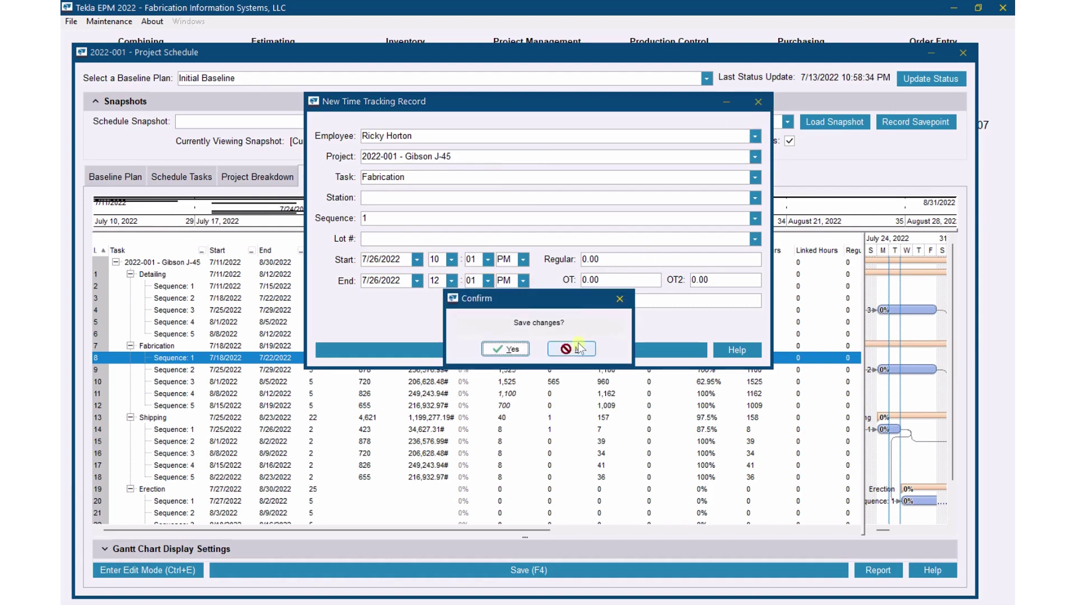
{"action": "left_click", "coordinate": [571, 349]}
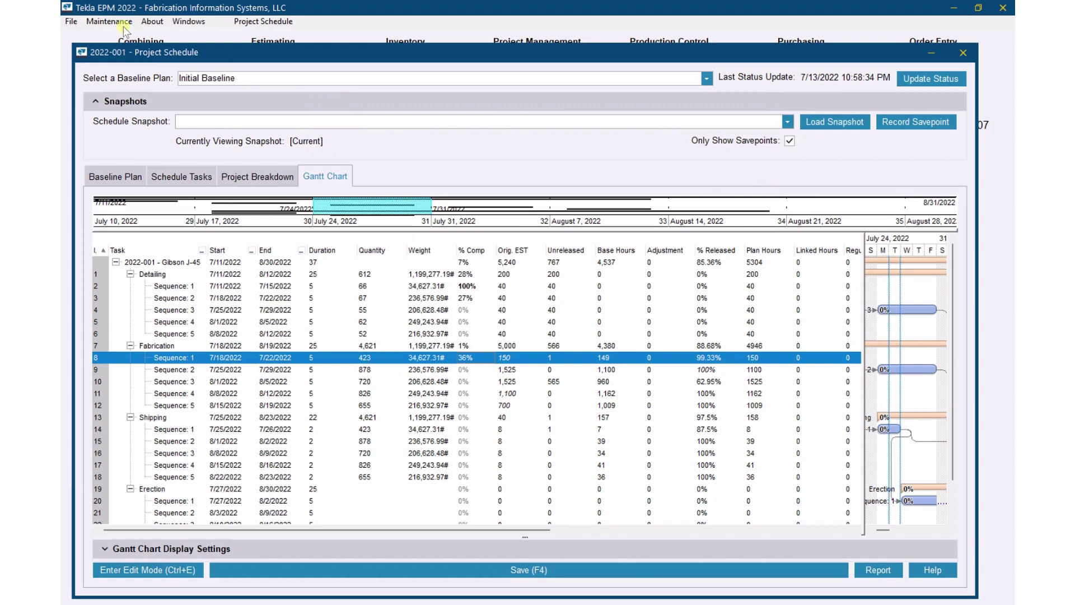
Turn on 'Allow date entry only (without time)' in the Time Tracking input settings and save
{"action": "left_click", "coordinate": [104, 22]}
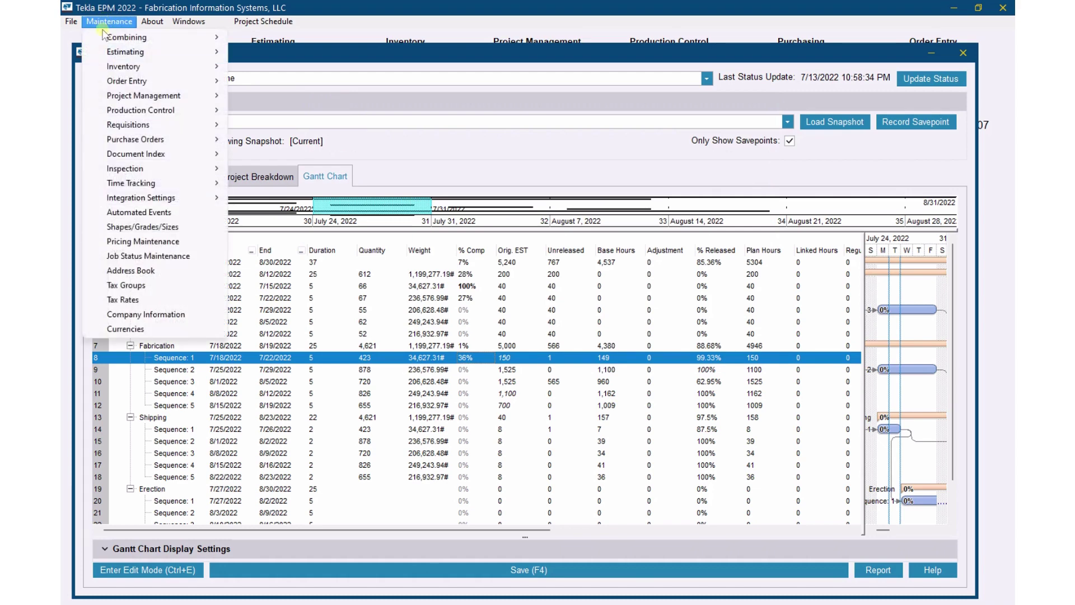
{"action": "mouse_move", "coordinate": [161, 183]}
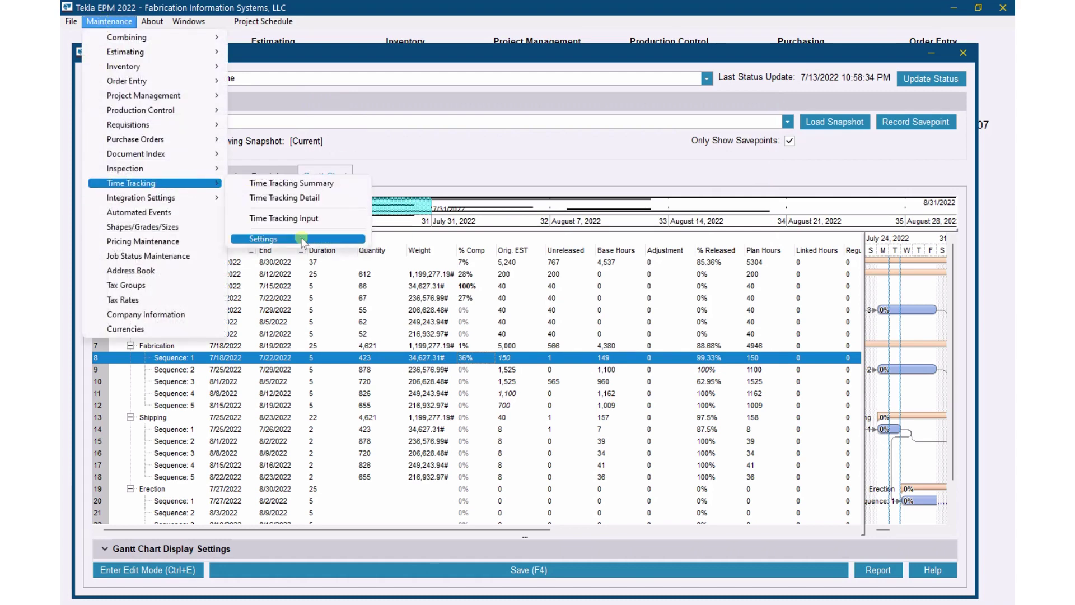
{"action": "left_click", "coordinate": [263, 238]}
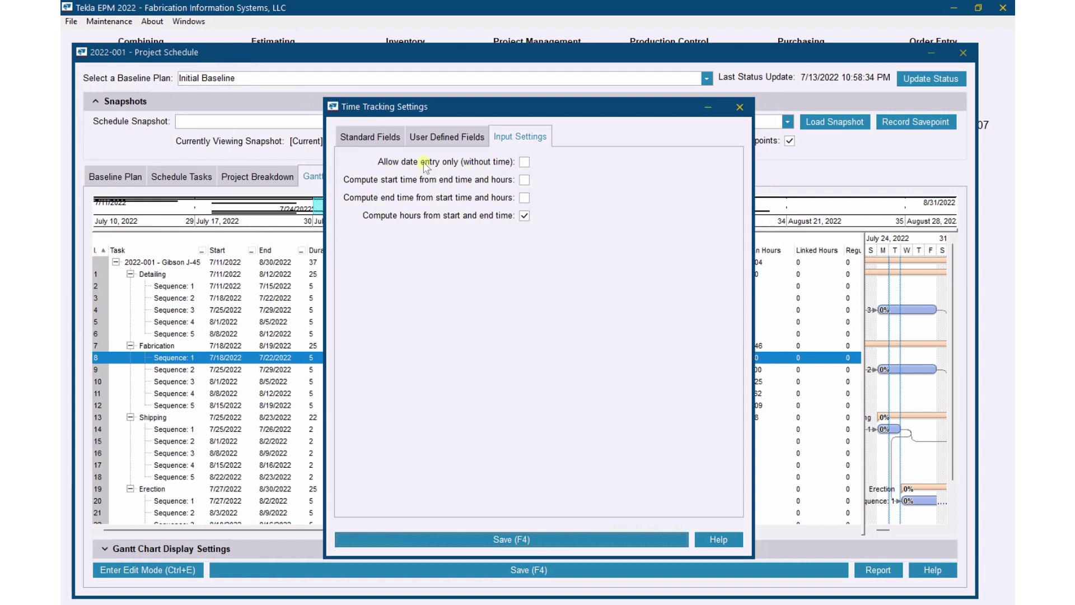
{"action": "left_click", "coordinate": [512, 137]}
{"action": "left_click", "coordinate": [524, 162]}
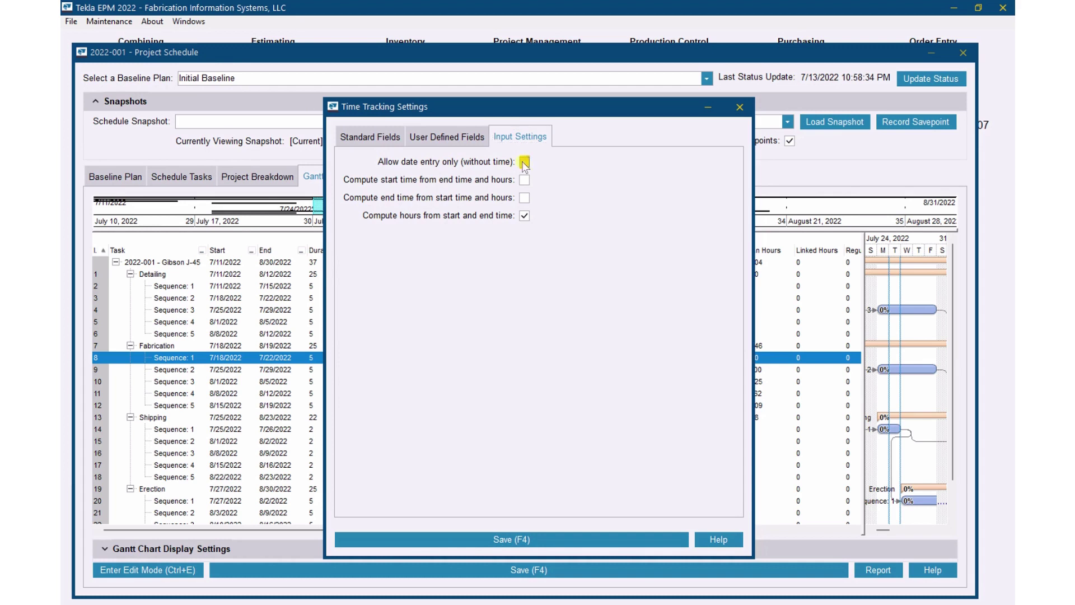
{"action": "left_click", "coordinate": [554, 539]}
{"action": "left_click", "coordinate": [541, 347]}
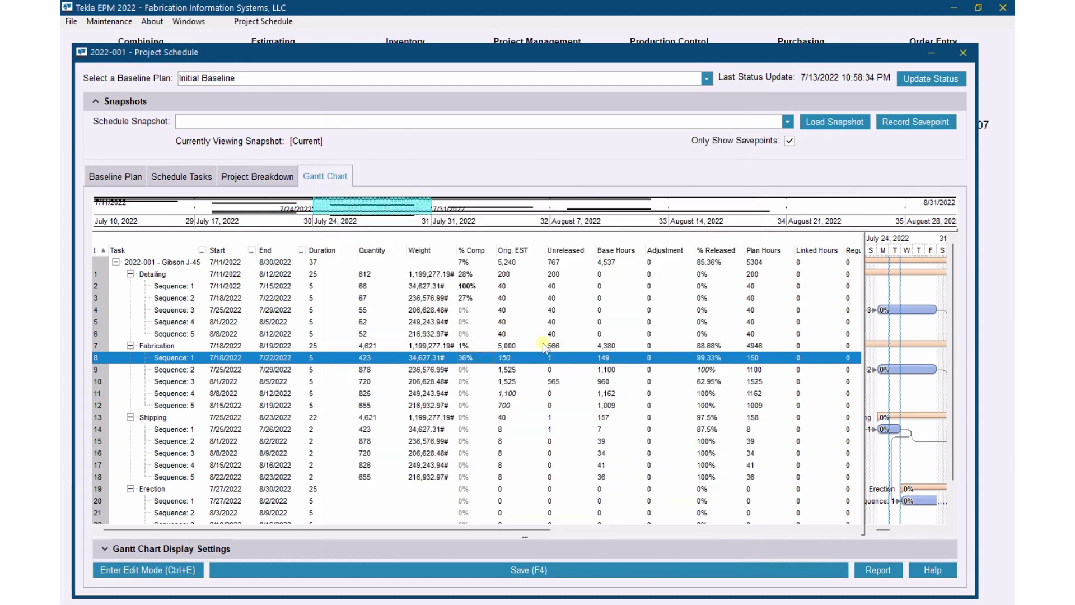
Start a new date-only time tracking record from the Project Schedule menu
{"action": "left_click", "coordinate": [263, 22]}
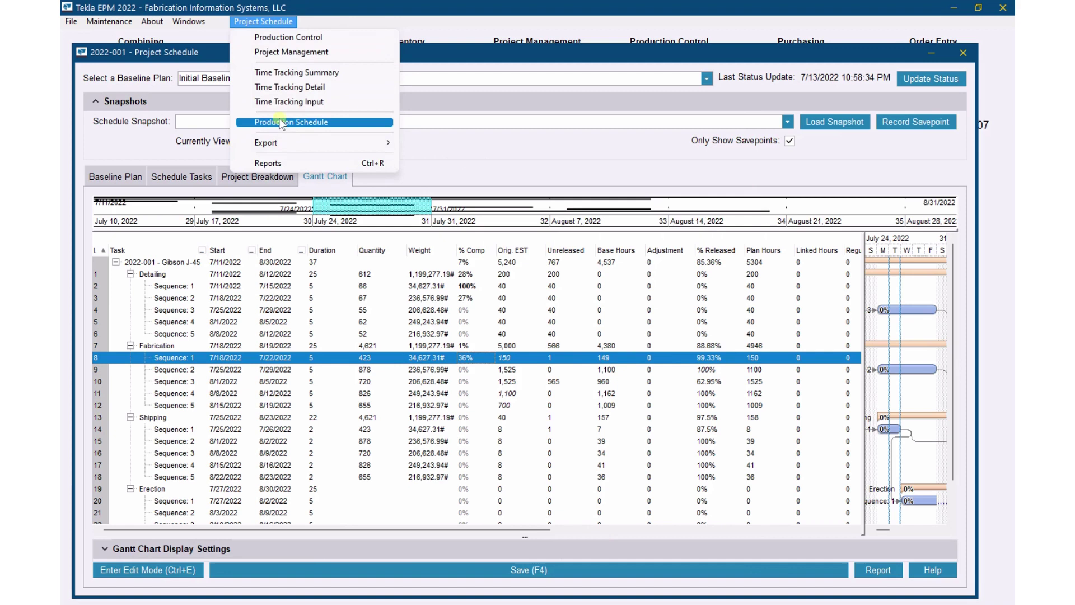
{"action": "left_click", "coordinate": [286, 102]}
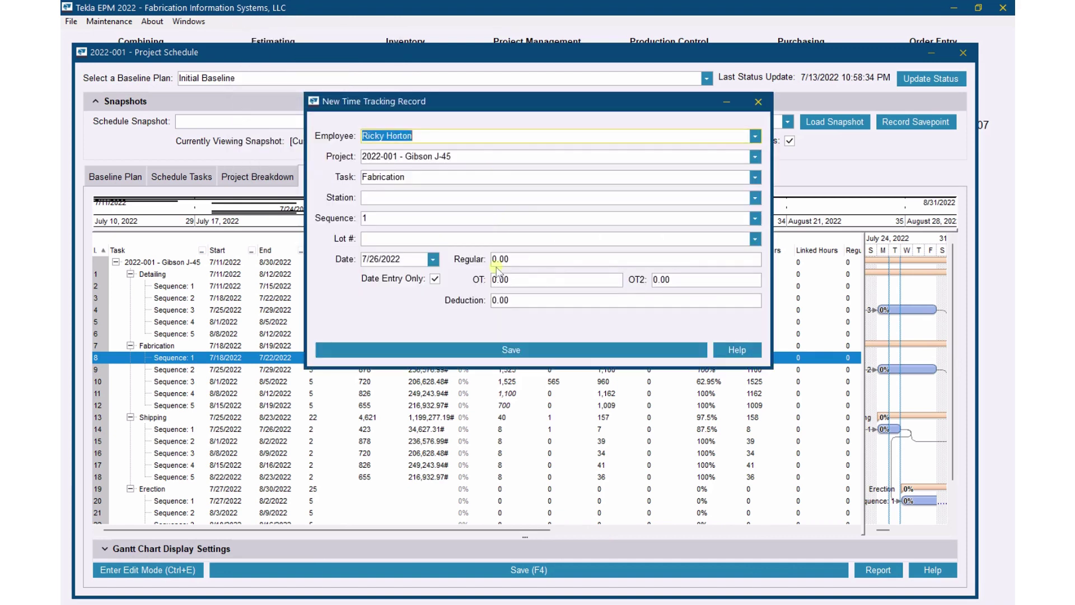
{"action": "left_click", "coordinate": [435, 278]}
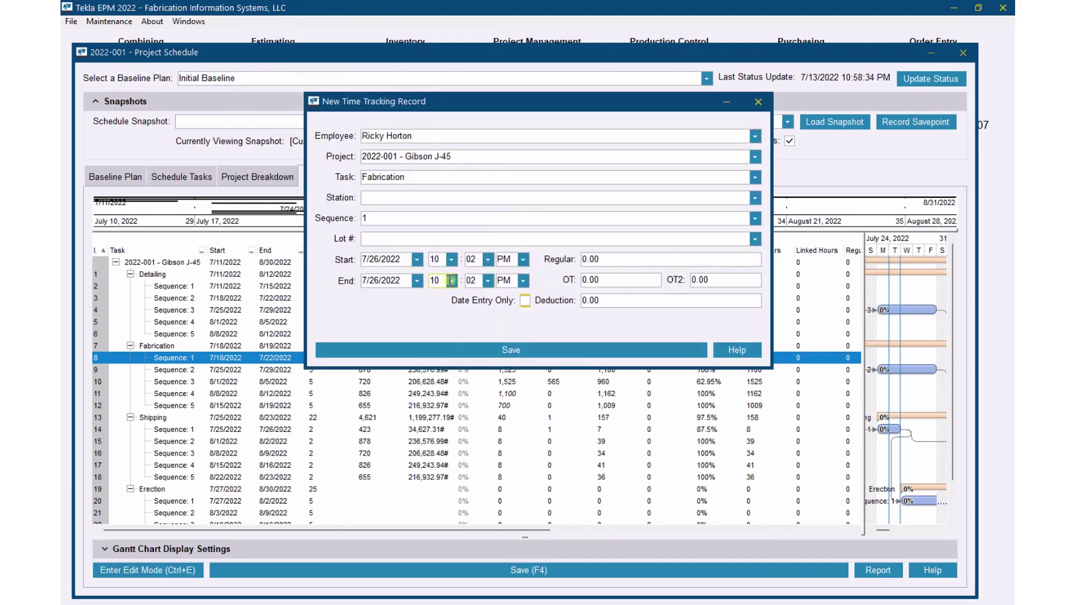
{"action": "left_click", "coordinate": [524, 301]}
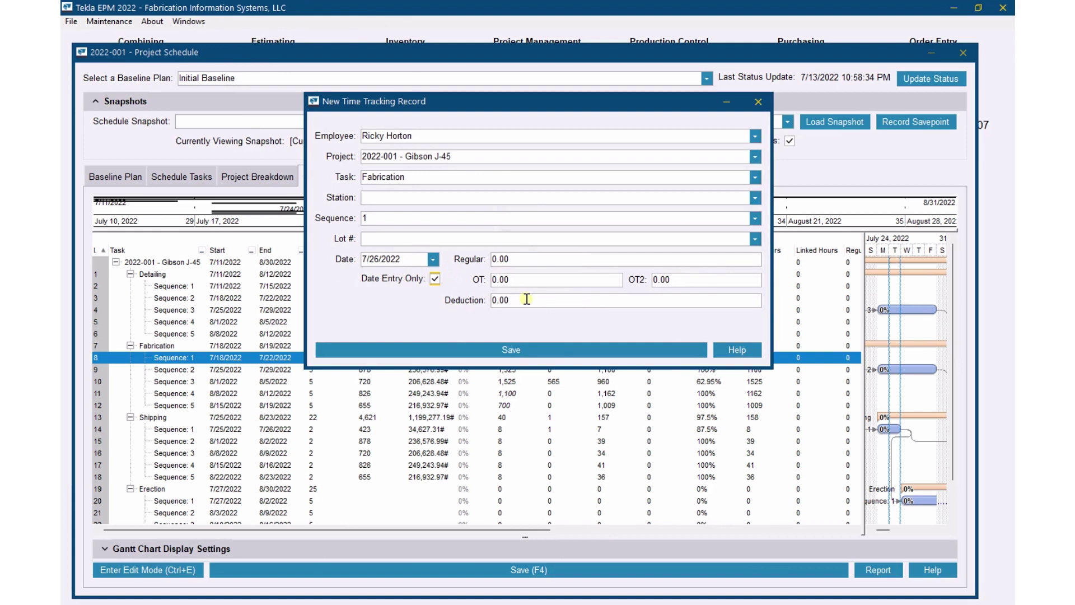
Enter 40 regular and 4 overtime hours, clear the employee, and move the form aside
{"action": "double_click", "coordinate": [538, 259]}
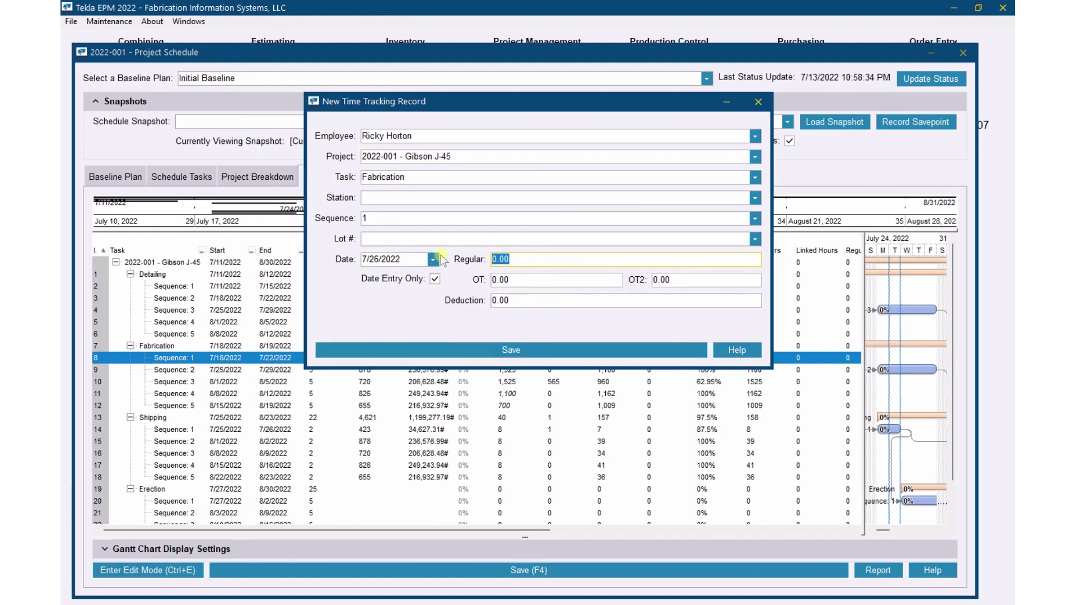
{"action": "type", "text": "40"}
{"action": "key", "text": "Tab"}
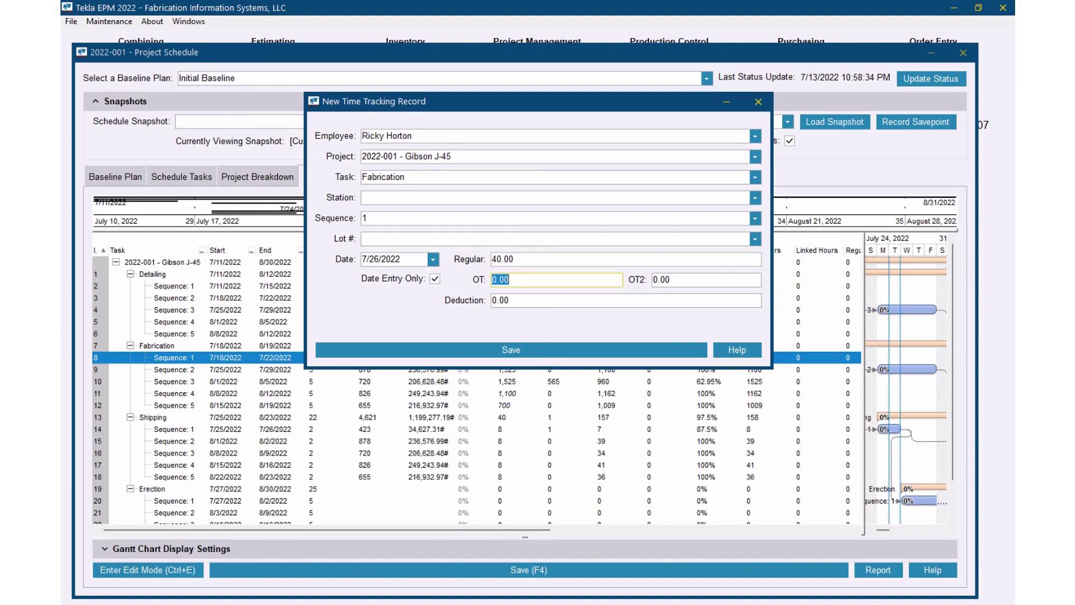
{"action": "type", "text": "4"}
{"action": "key", "text": "Tab"}
{"action": "key", "text": "Tab"}
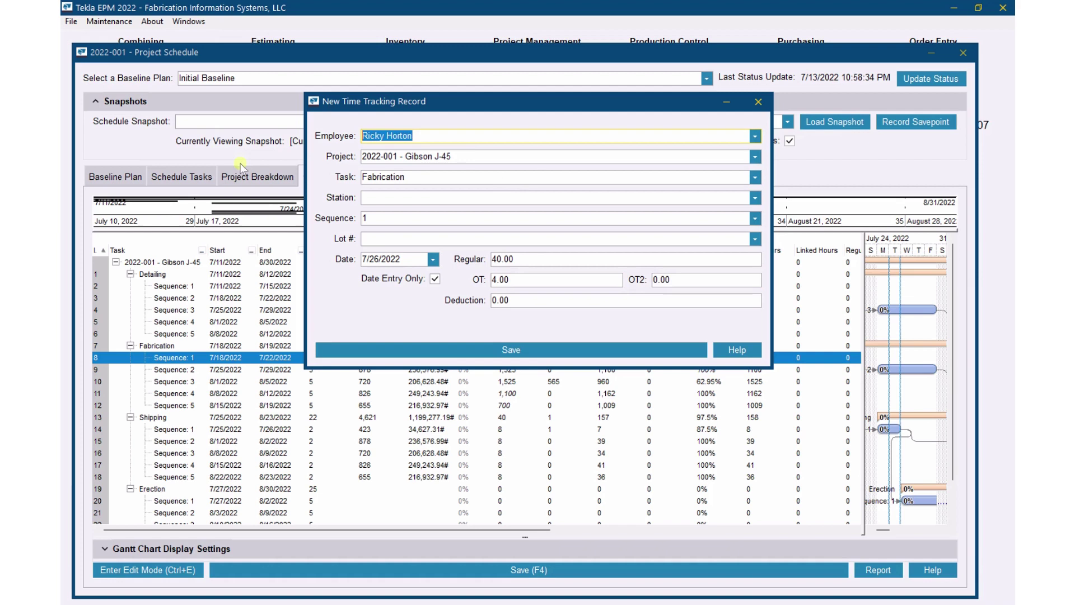
{"action": "key", "text": "BackSpace"}
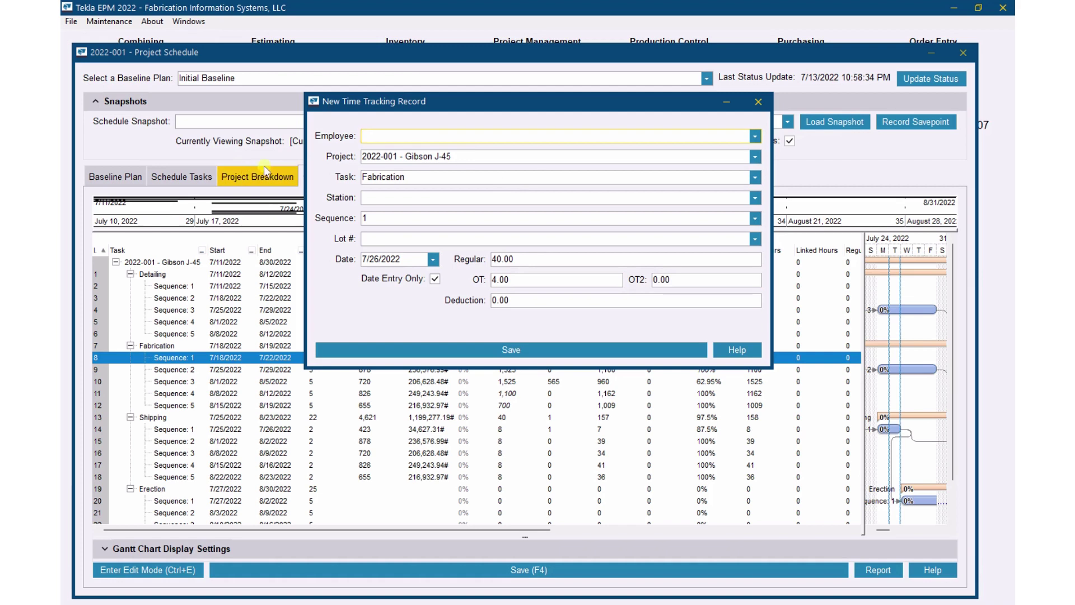
{"action": "key", "text": "Tab"}
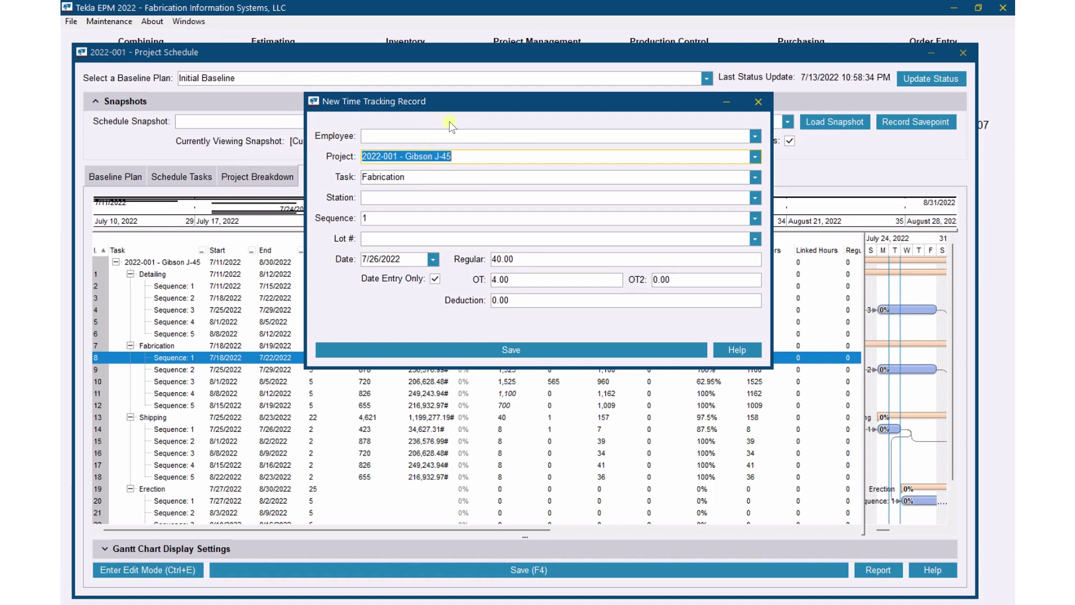
{"action": "left_click_drag", "start_coordinate": [477, 101], "coordinate": [522, 67]}
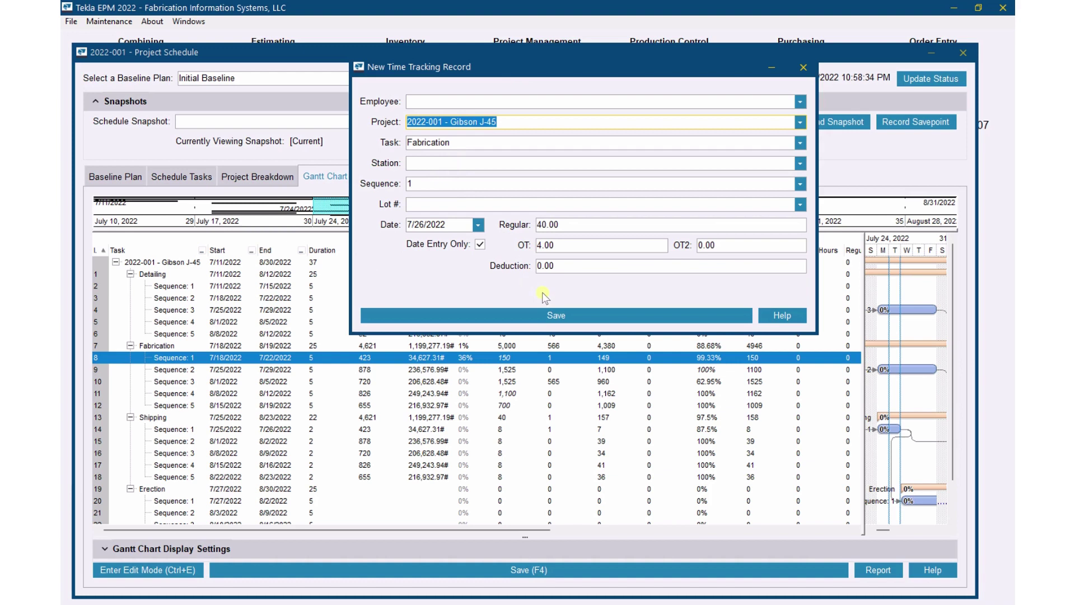
Save the entry as record #7, close the form, and scroll to Fabrication Sequence 1's 40 regular hours
{"action": "left_click", "coordinate": [560, 313]}
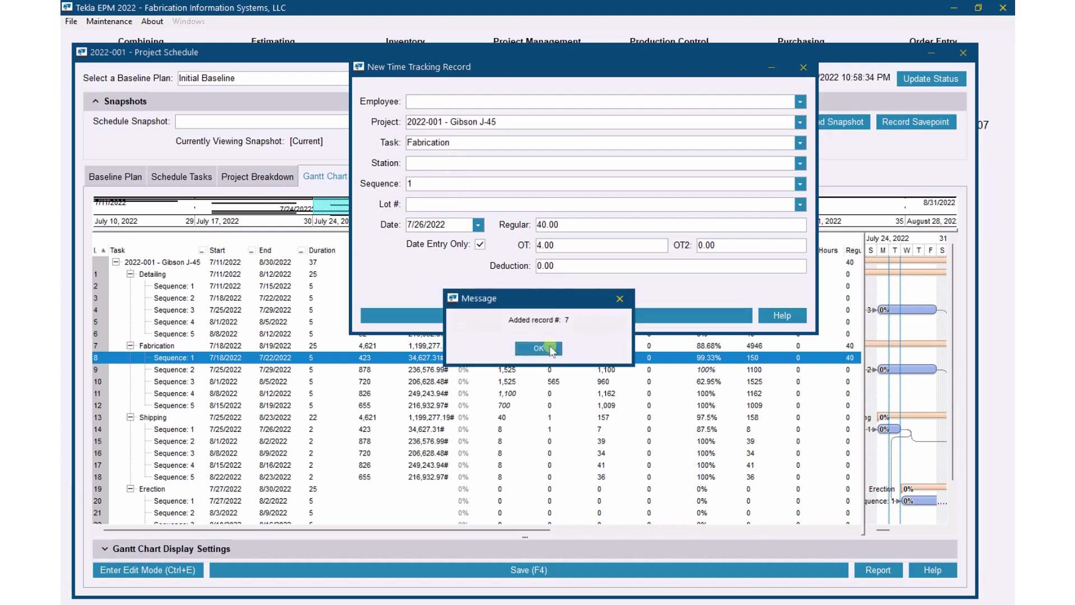
{"action": "left_click", "coordinate": [538, 348]}
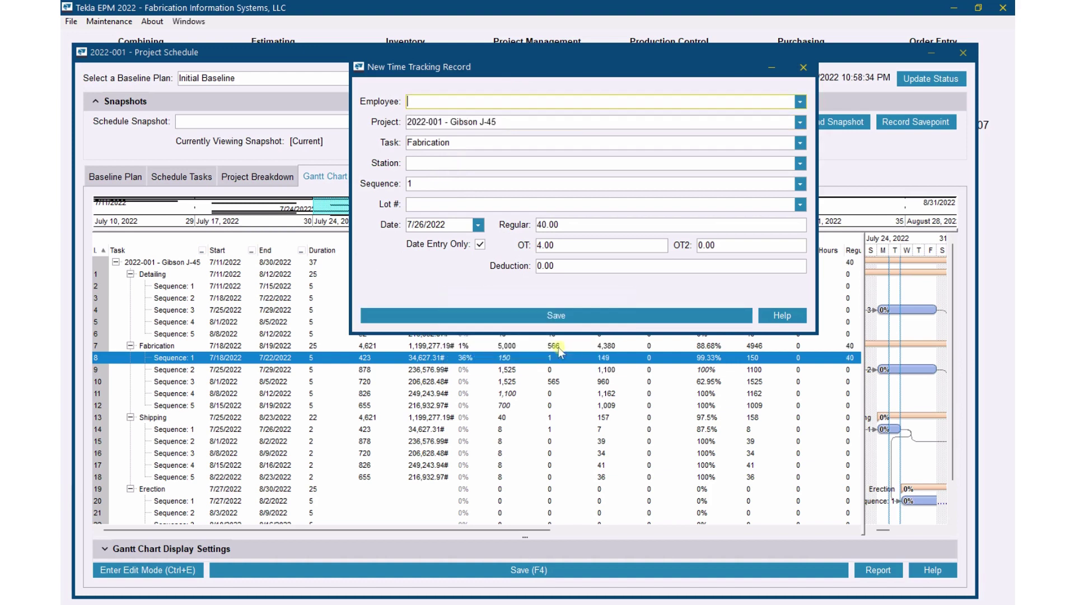
{"action": "left_click", "coordinate": [801, 69]}
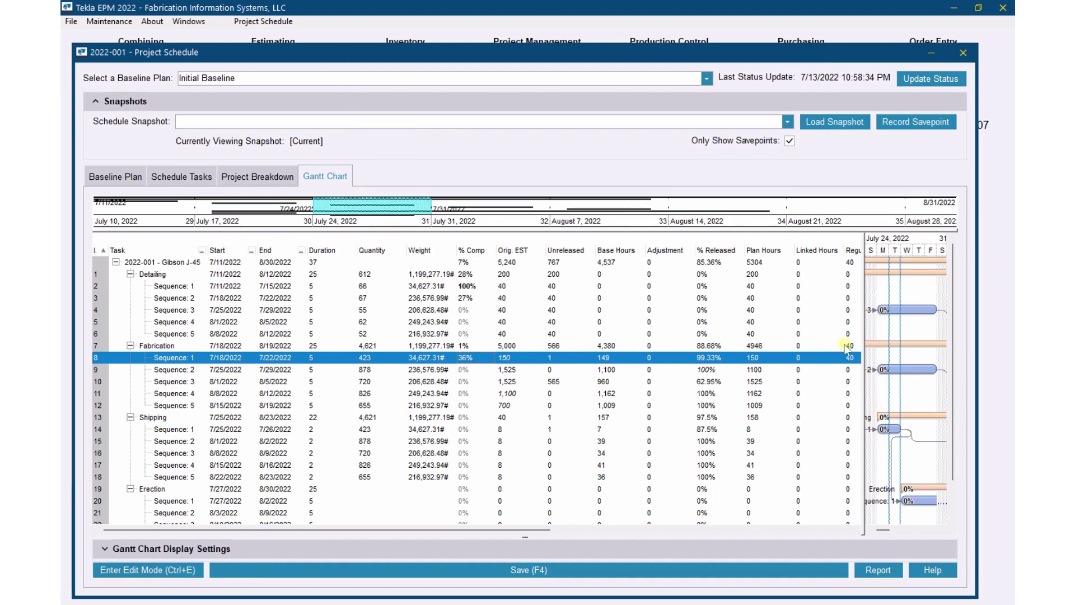
{"action": "left_click_drag", "start_coordinate": [537, 529], "coordinate": [469, 512]}
{"action": "double_click", "coordinate": [274, 7]}
{"action": "left_click", "coordinate": [263, 24]}
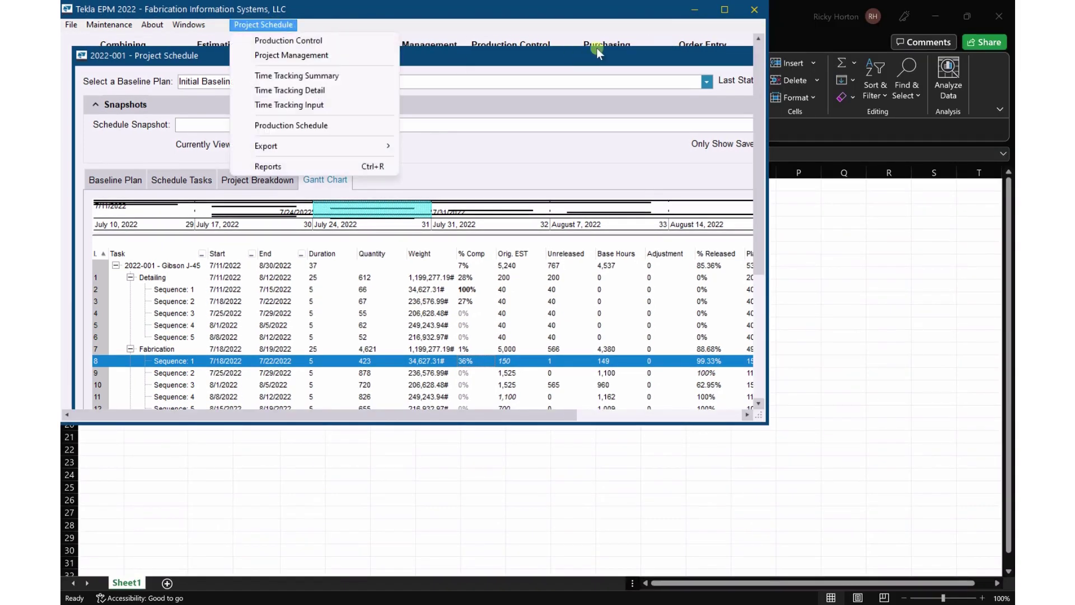
{"action": "left_click", "coordinate": [724, 9]}
{"action": "left_click", "coordinate": [263, 22]}
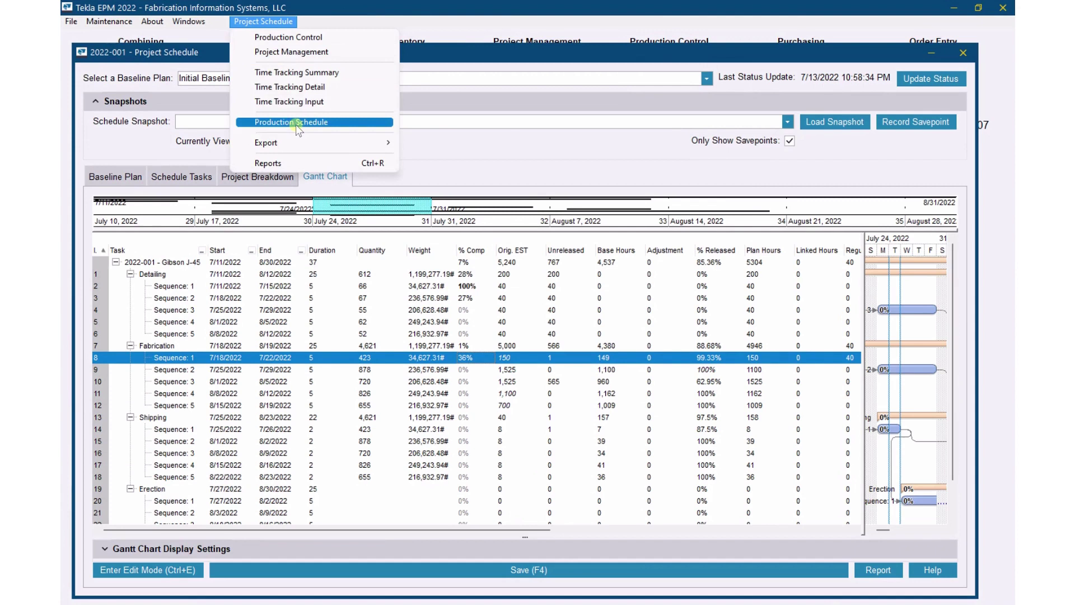
{"action": "left_click", "coordinate": [301, 102]}
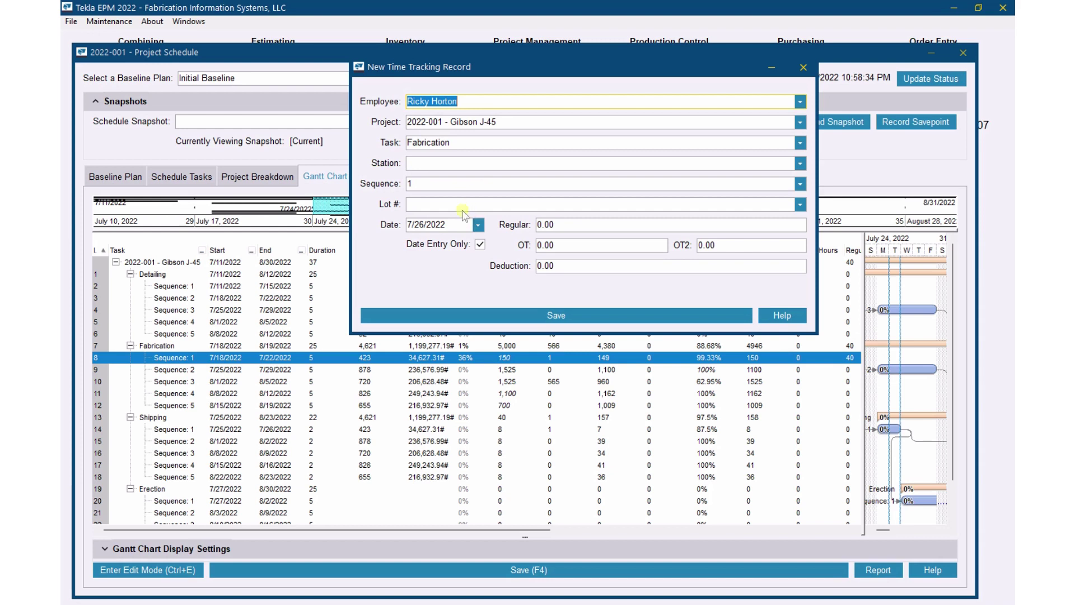
{"action": "left_click", "coordinate": [802, 69]}
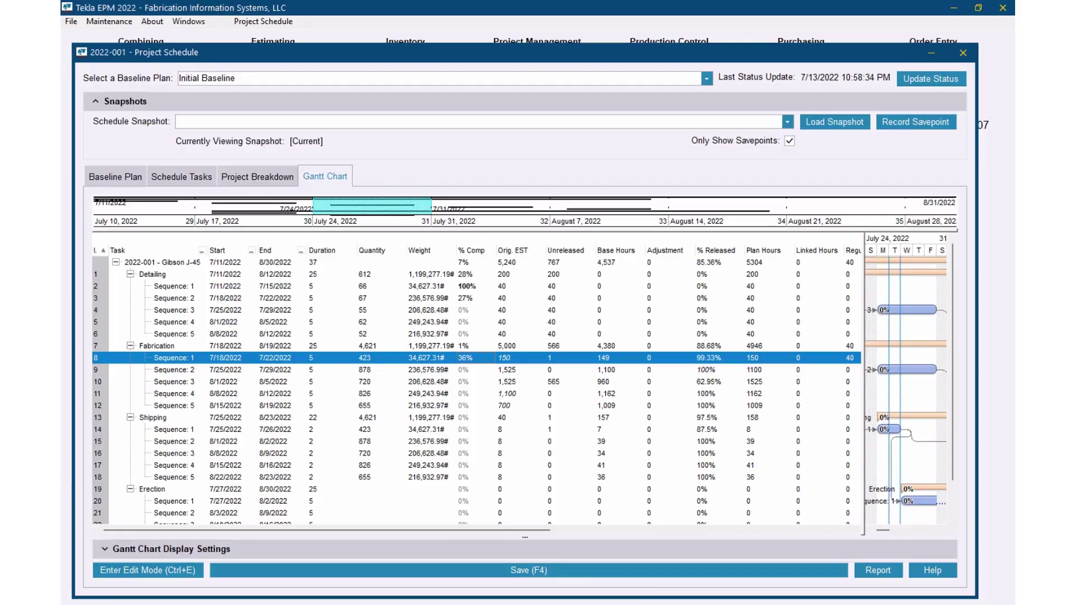
{"action": "key", "text": "alt+Tab"}
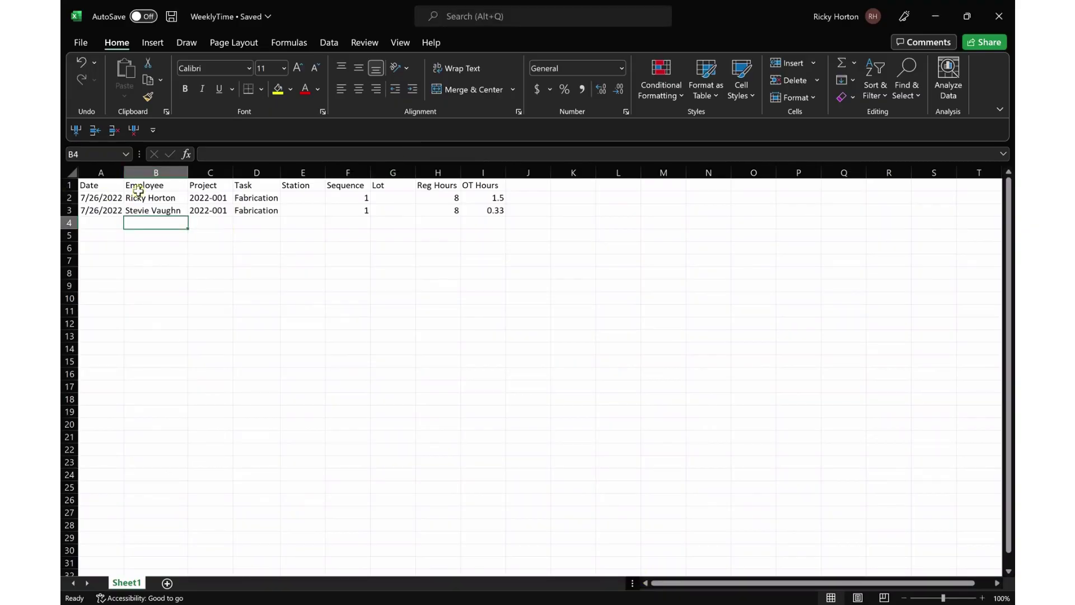
{"action": "left_click_drag", "start_coordinate": [97, 197], "coordinate": [103, 223]}
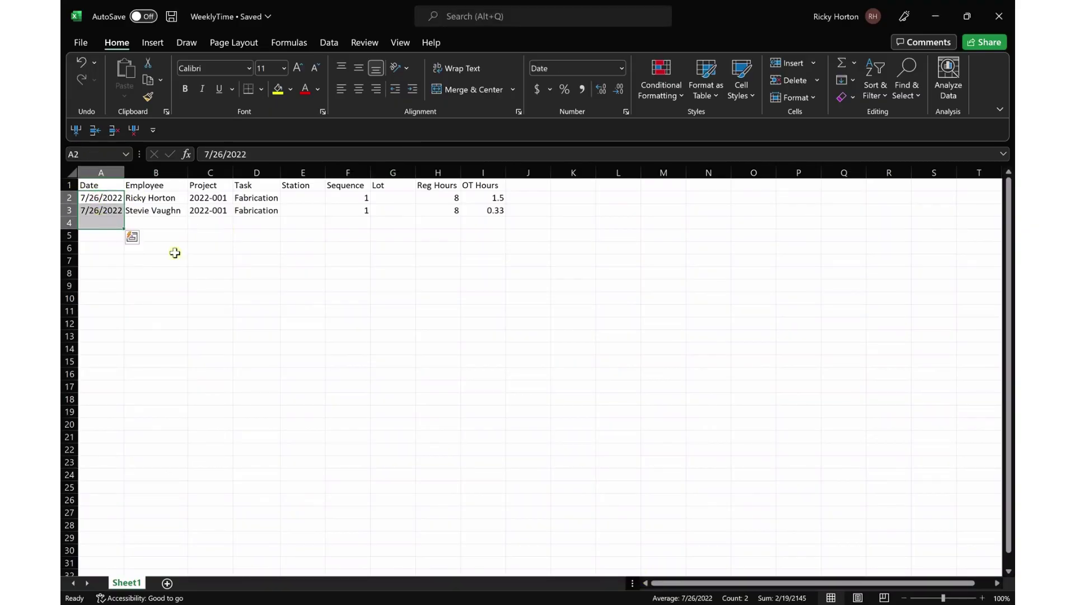
{"action": "left_click", "coordinate": [177, 244]}
{"action": "left_click", "coordinate": [160, 186]}
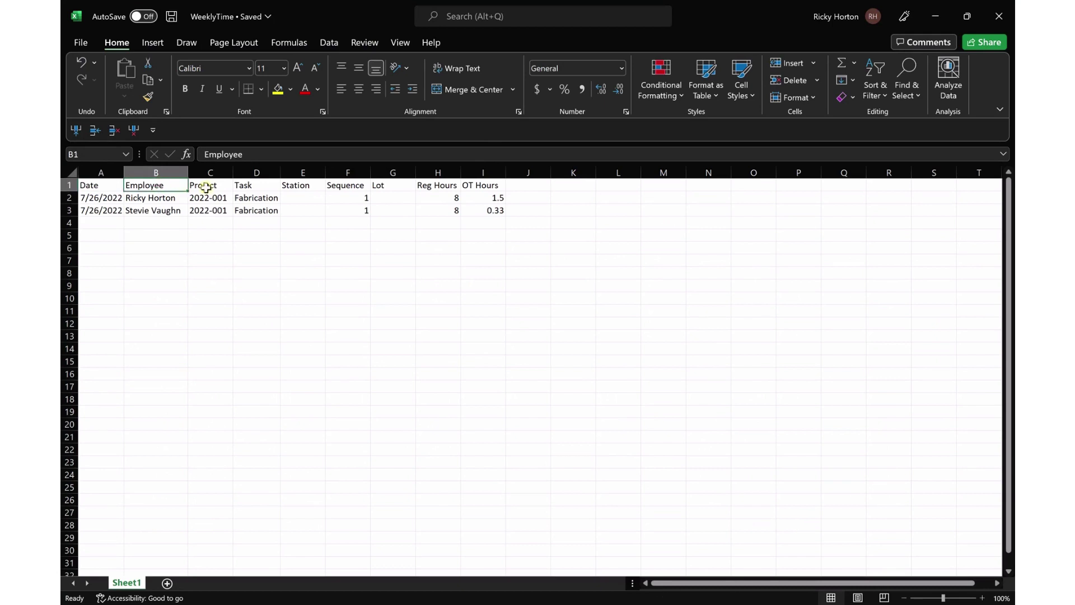
{"action": "left_click", "coordinate": [209, 187]}
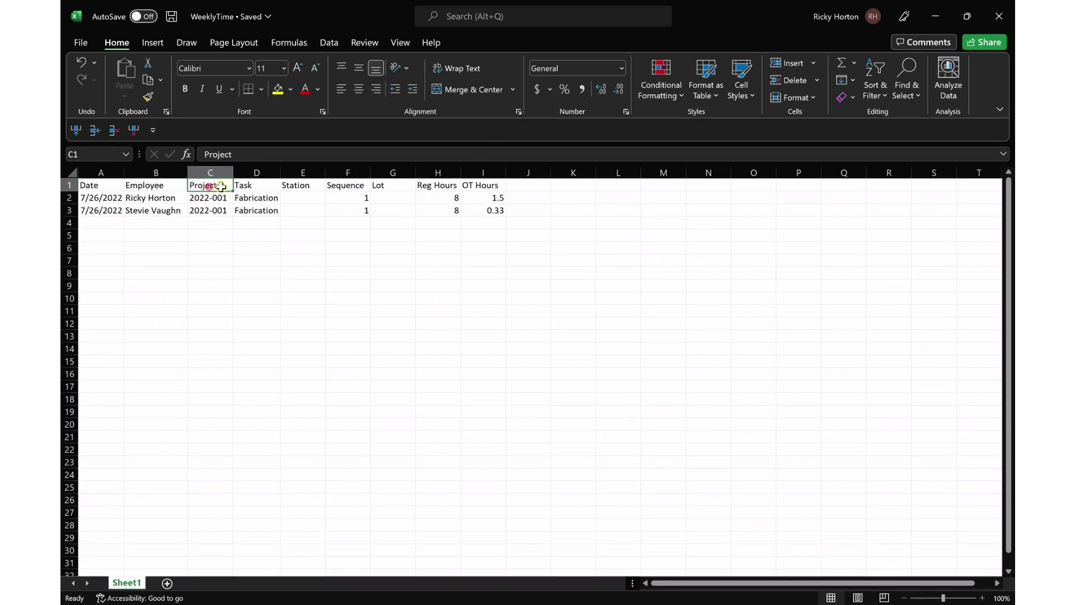
{"action": "left_click", "coordinate": [261, 185]}
{"action": "left_click_drag", "start_coordinate": [267, 199], "coordinate": [263, 211]}
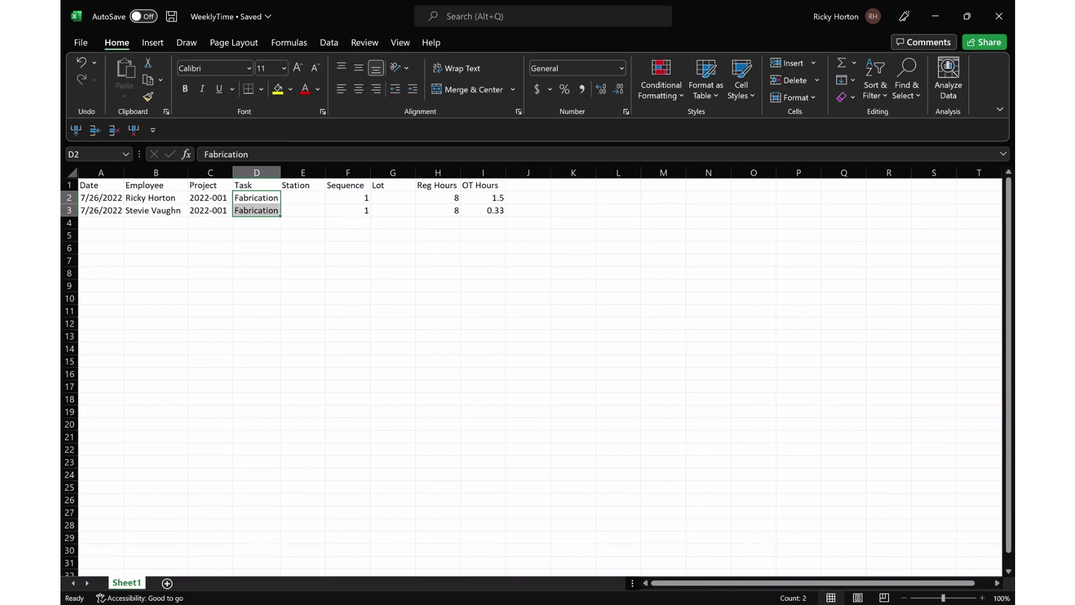
{"action": "left_click", "coordinate": [727, 542]}
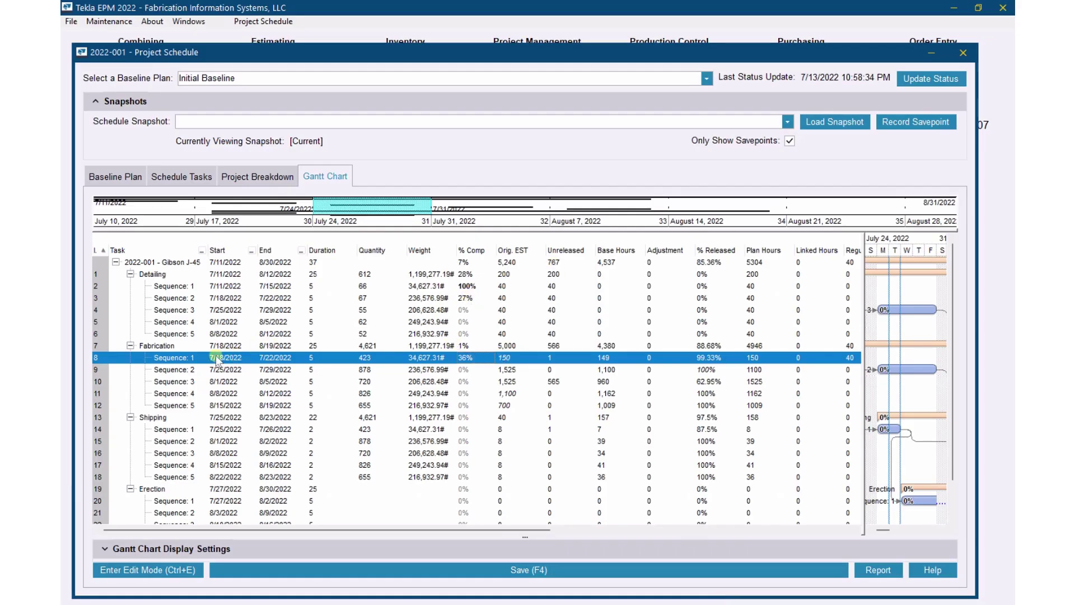
Select the Fabrication, Detailing, Shipping and Erection rows in turn to compare their hours
{"action": "left_click", "coordinate": [160, 347]}
{"action": "left_click", "coordinate": [154, 274]}
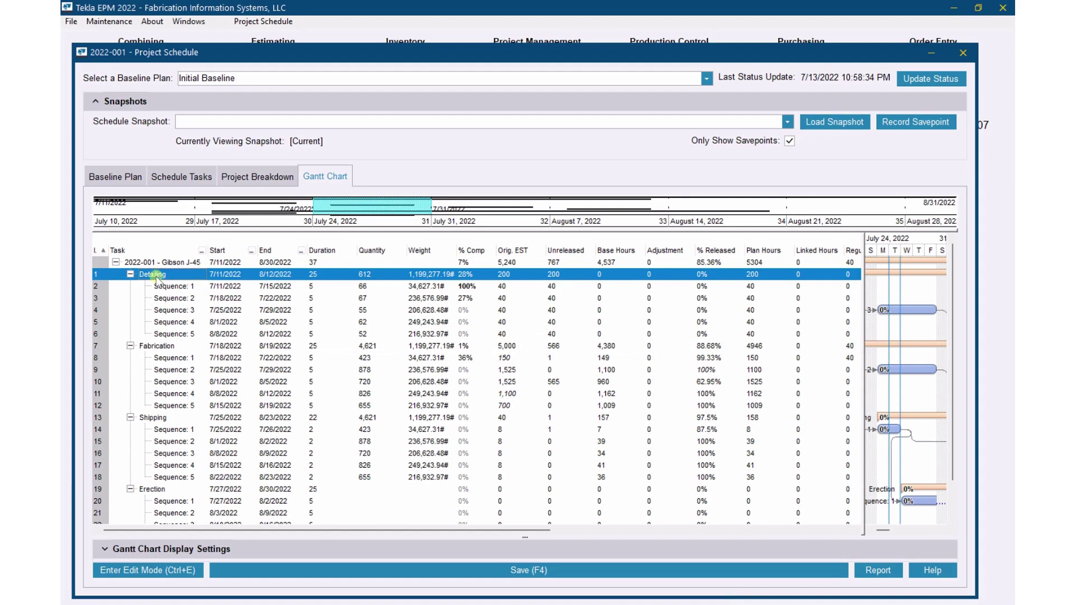
{"action": "left_click", "coordinate": [149, 348]}
{"action": "left_click", "coordinate": [167, 421]}
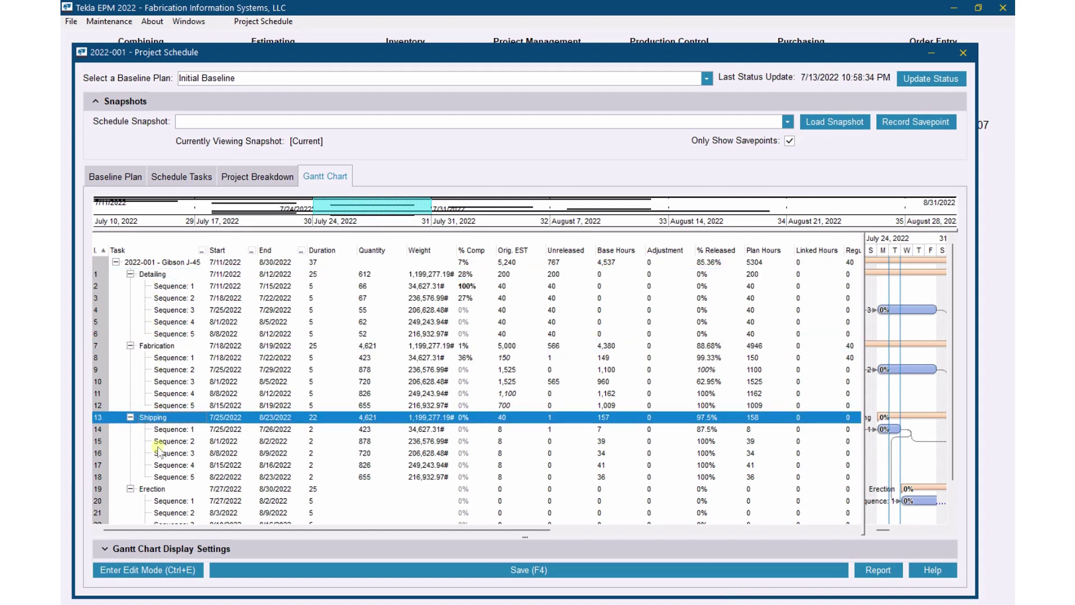
{"action": "left_click", "coordinate": [158, 489]}
{"action": "left_click", "coordinate": [163, 346]}
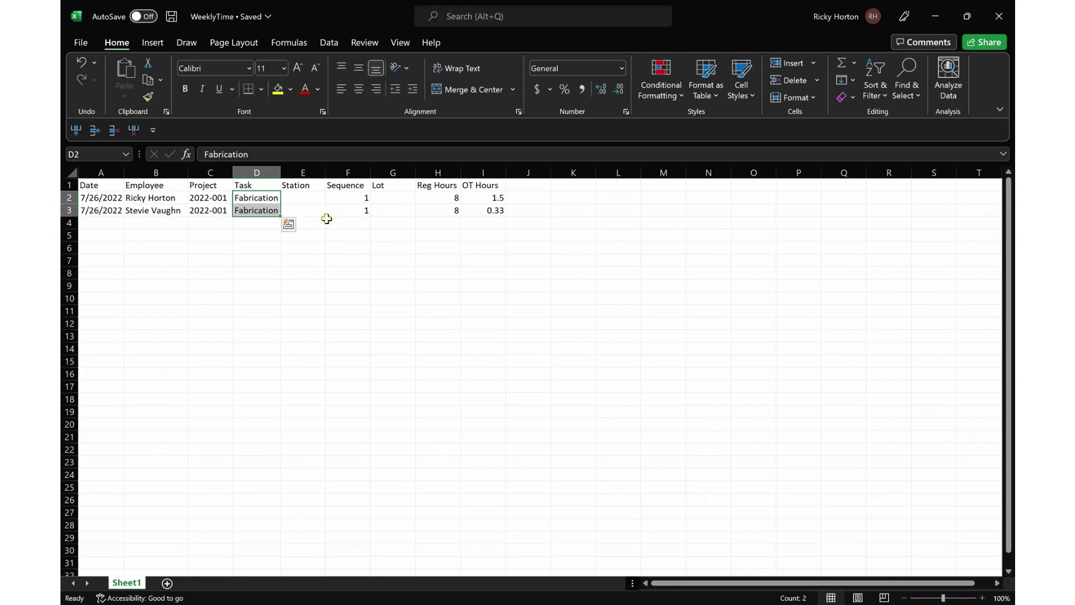
{"action": "left_click", "coordinate": [304, 197]}
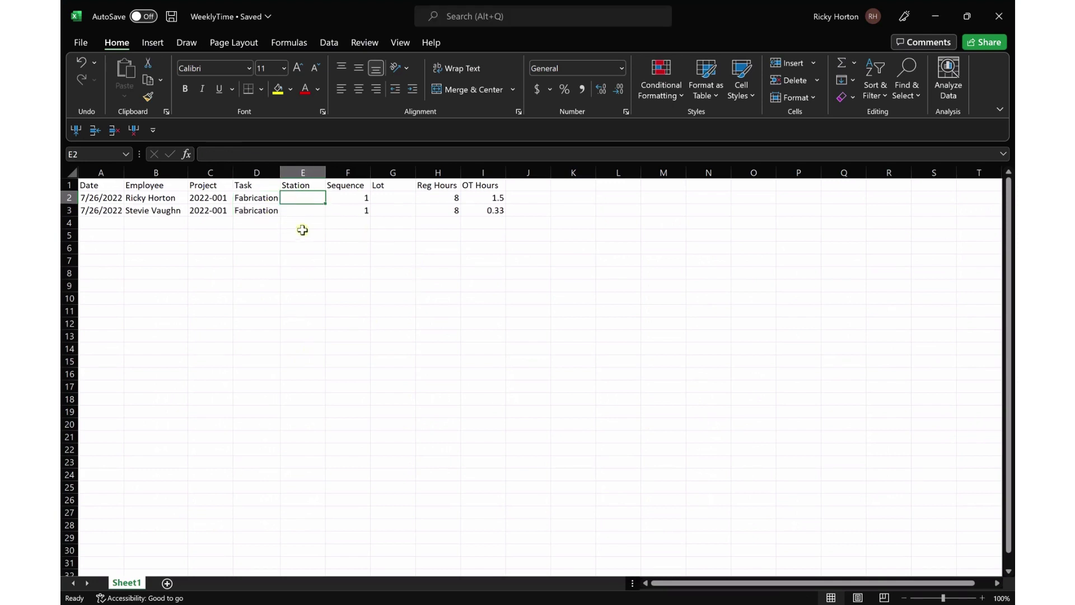
{"action": "left_click_drag", "start_coordinate": [348, 197], "coordinate": [352, 211]}
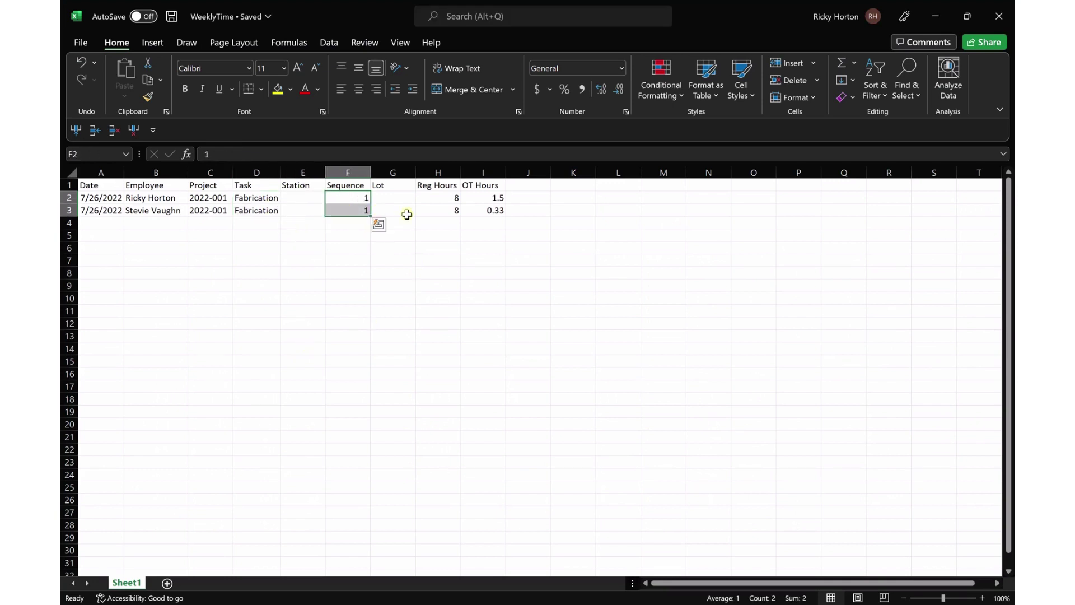
{"action": "left_click_drag", "start_coordinate": [435, 198], "coordinate": [477, 210]}
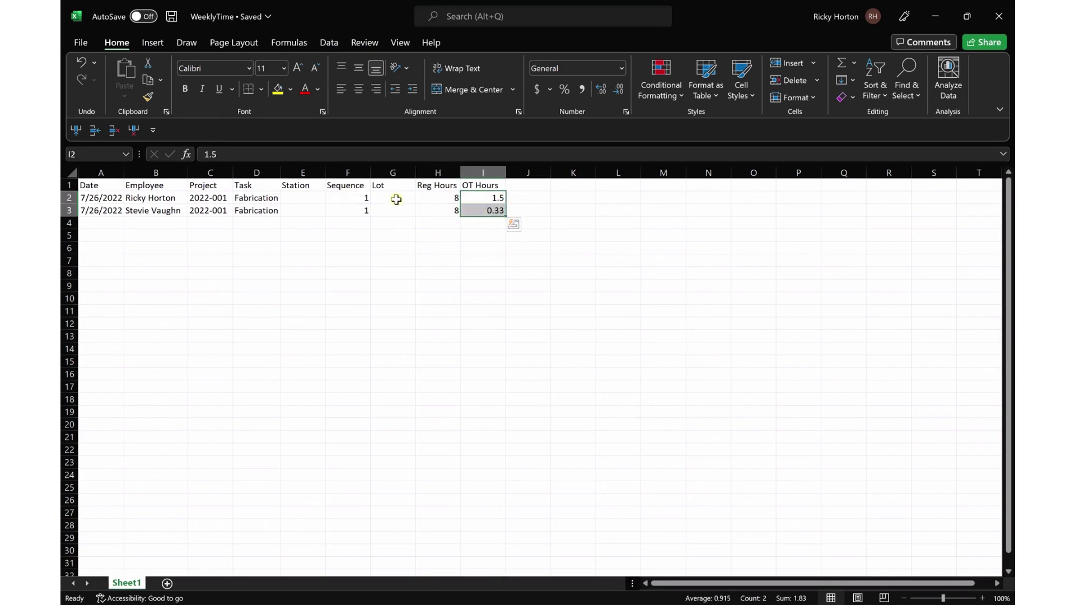
{"action": "left_click_drag", "start_coordinate": [395, 199], "coordinate": [396, 207]}
{"action": "left_click", "coordinate": [408, 261]}
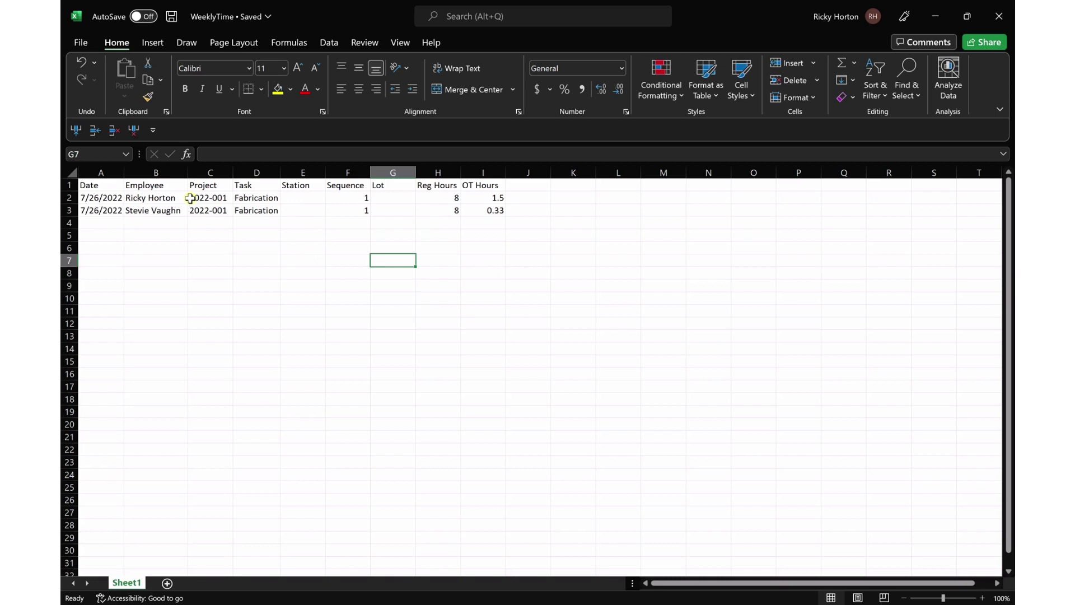
Open Time Tracking Detail filtered to job 2022-001 Fabrication and check the record
{"action": "left_click", "coordinate": [934, 15]}
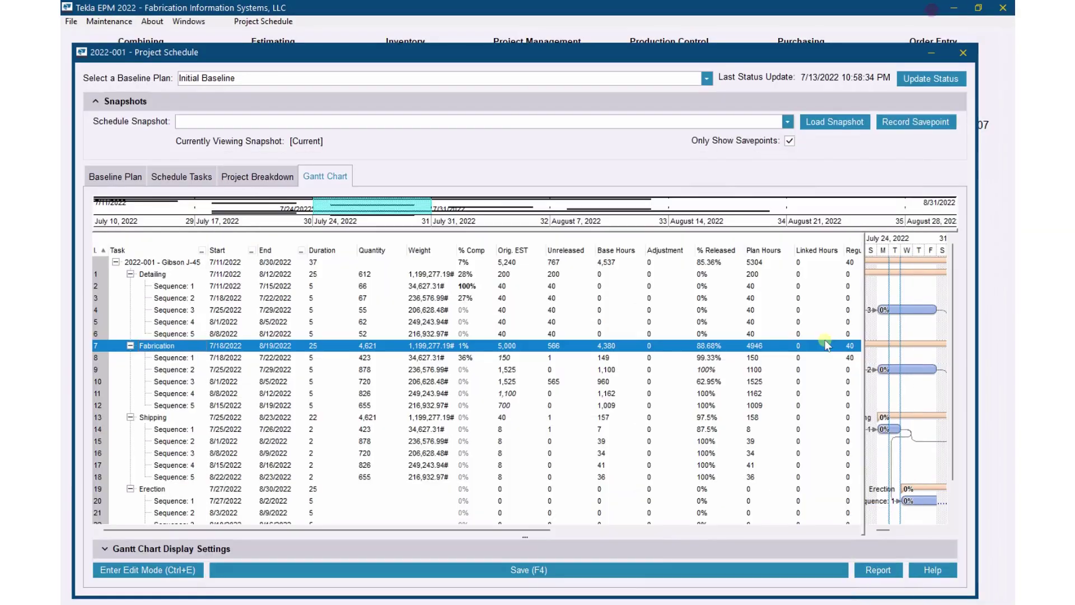
{"action": "left_click", "coordinate": [257, 22]}
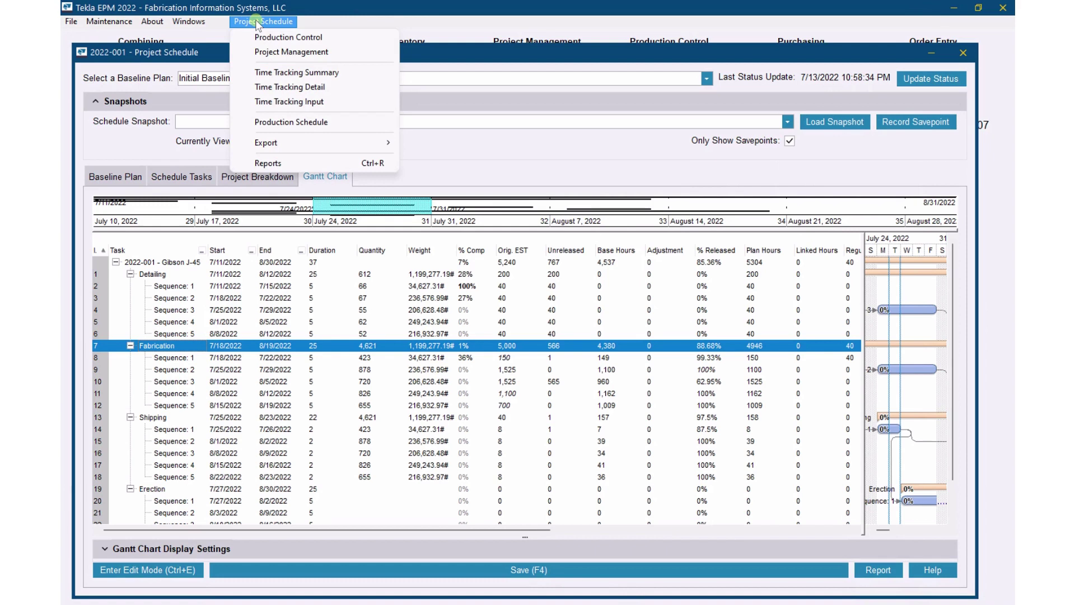
{"action": "left_click", "coordinate": [272, 88]}
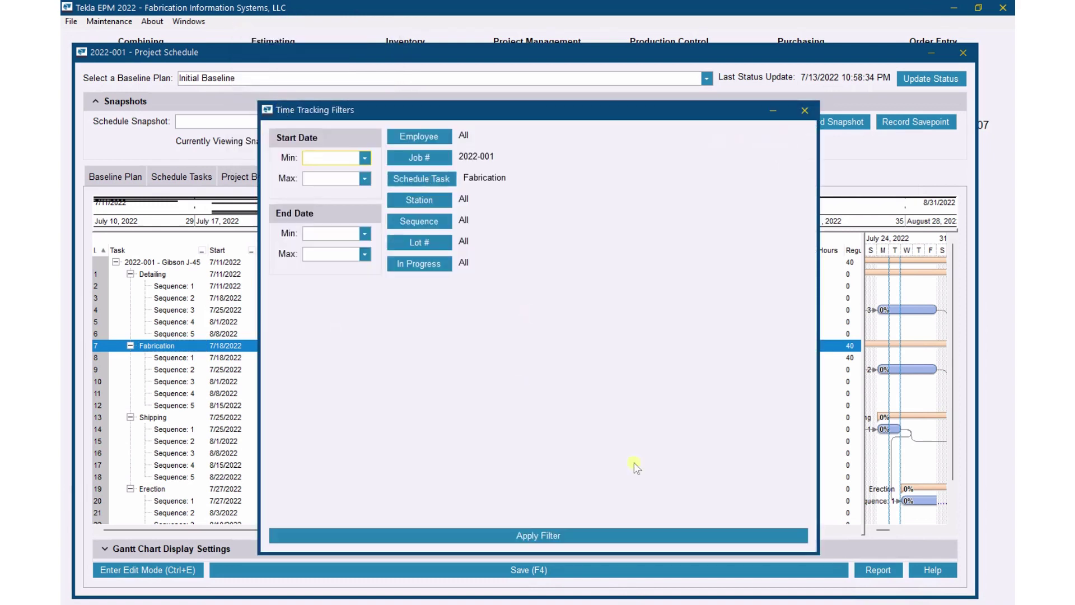
{"action": "left_click", "coordinate": [551, 537]}
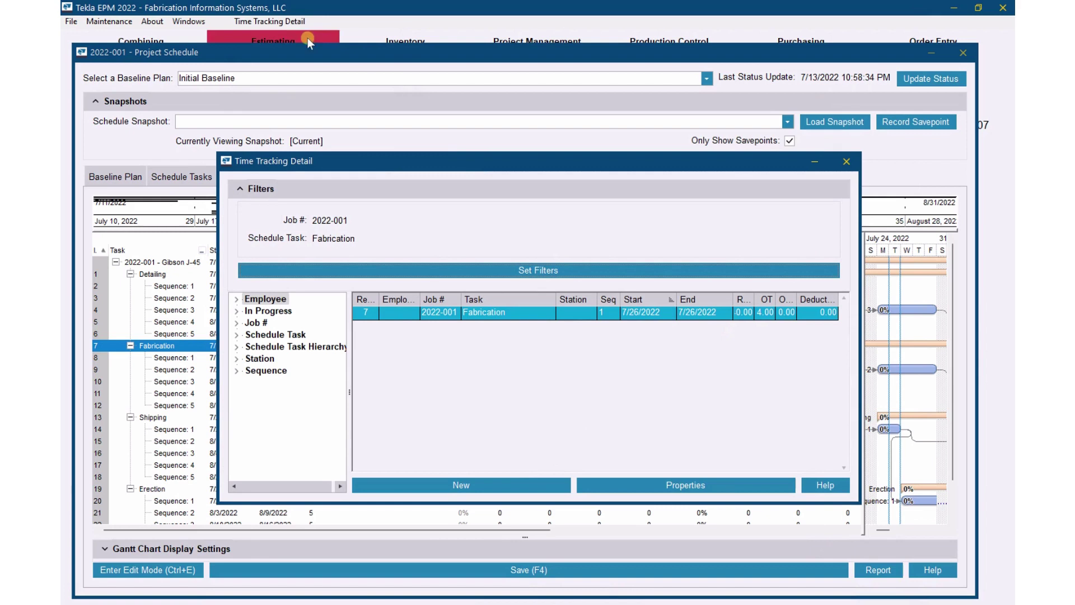
{"action": "left_click", "coordinate": [274, 22]}
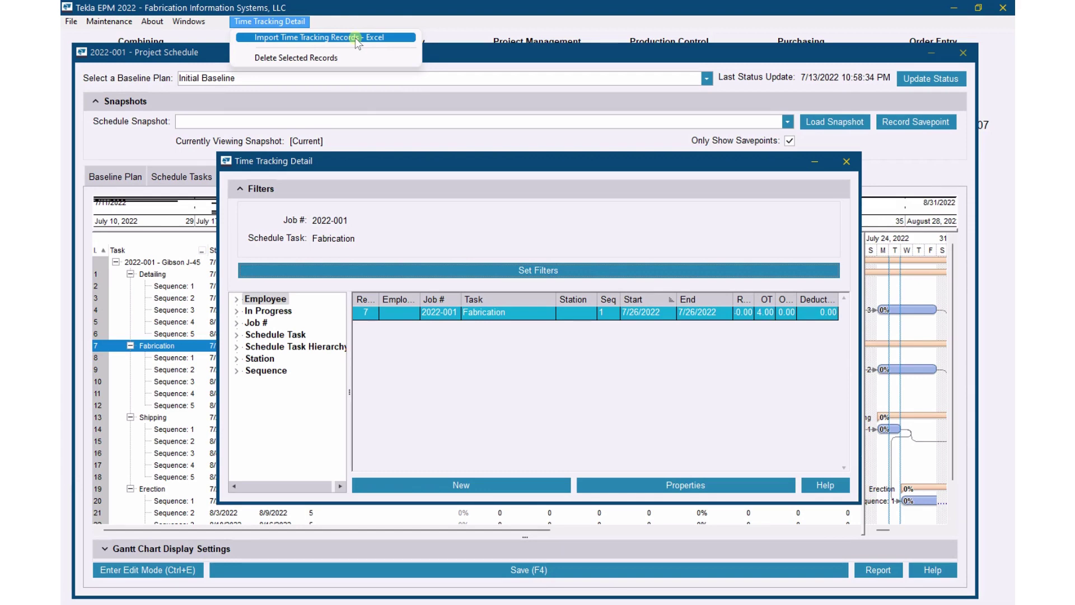
Close the time tracking detail, project schedule and project 2022-001 windows
{"action": "left_click", "coordinate": [846, 162]}
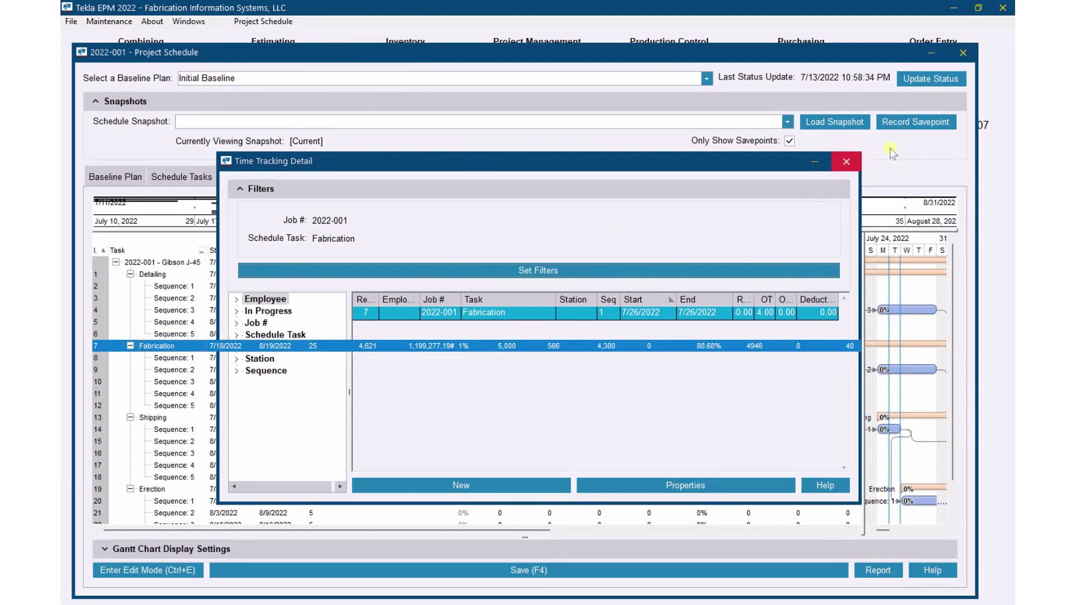
{"action": "left_click", "coordinate": [959, 50]}
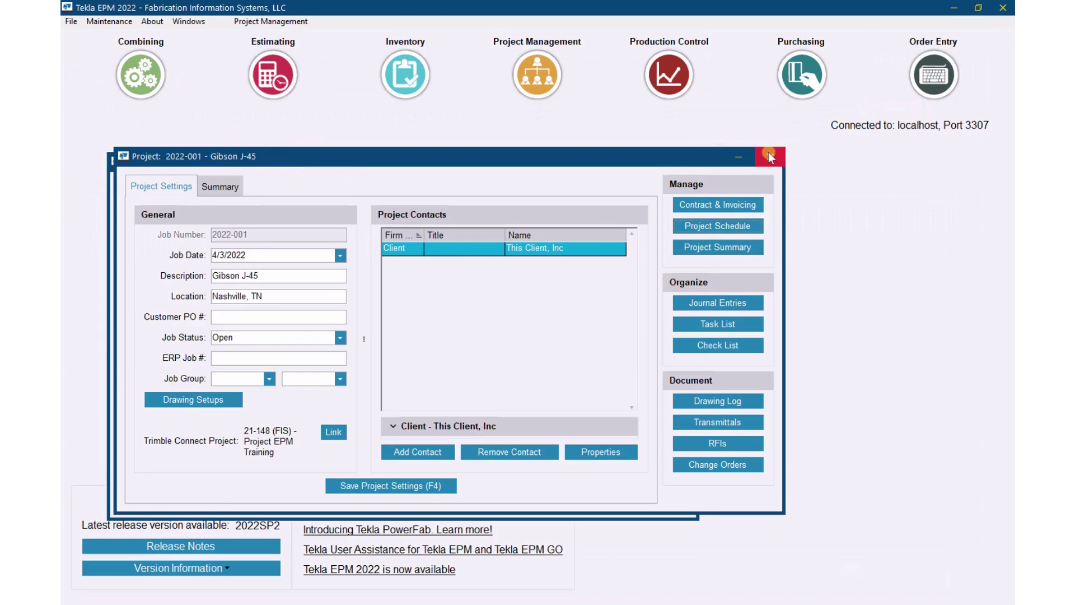
{"action": "left_click", "coordinate": [767, 151]}
Close job selection and open Time Tracking Detail from Maintenance > Time Tracking
{"action": "left_click", "coordinate": [676, 165]}
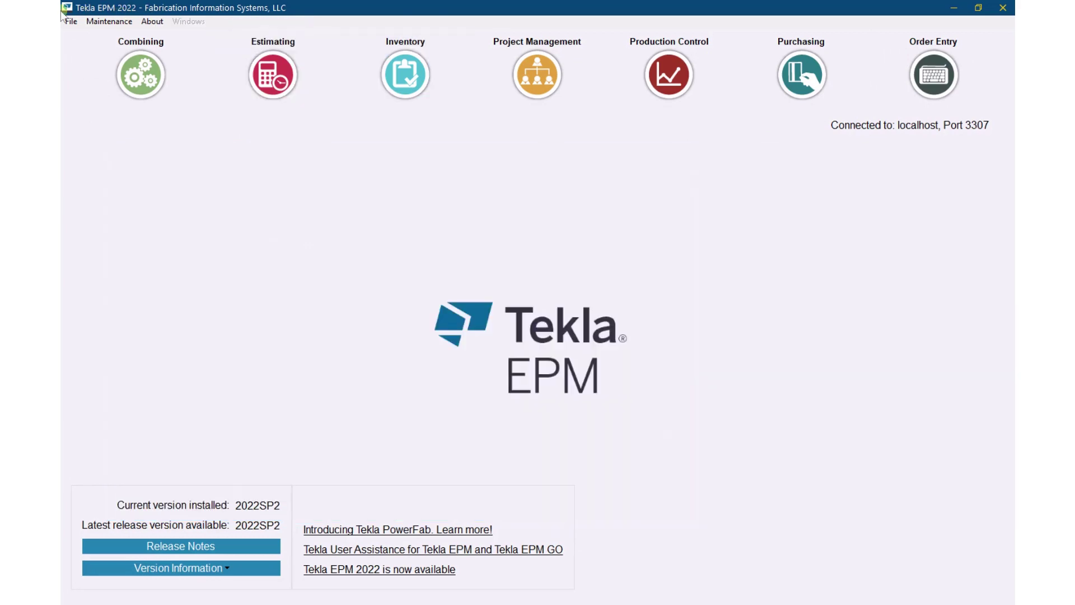
{"action": "left_click", "coordinate": [104, 23]}
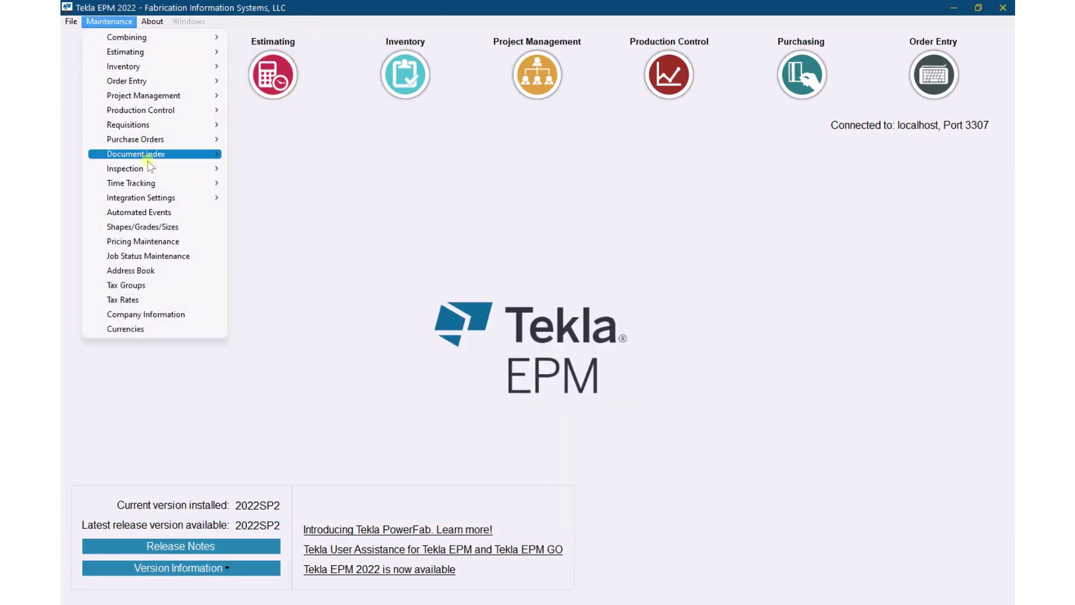
{"action": "mouse_move", "coordinate": [161, 183]}
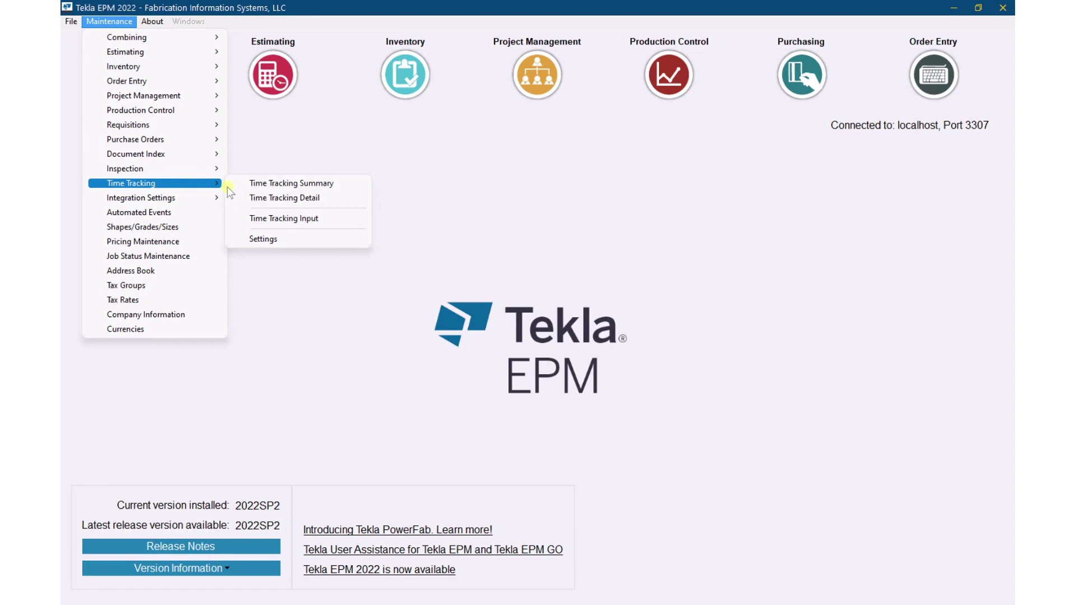
{"action": "left_click", "coordinate": [293, 197]}
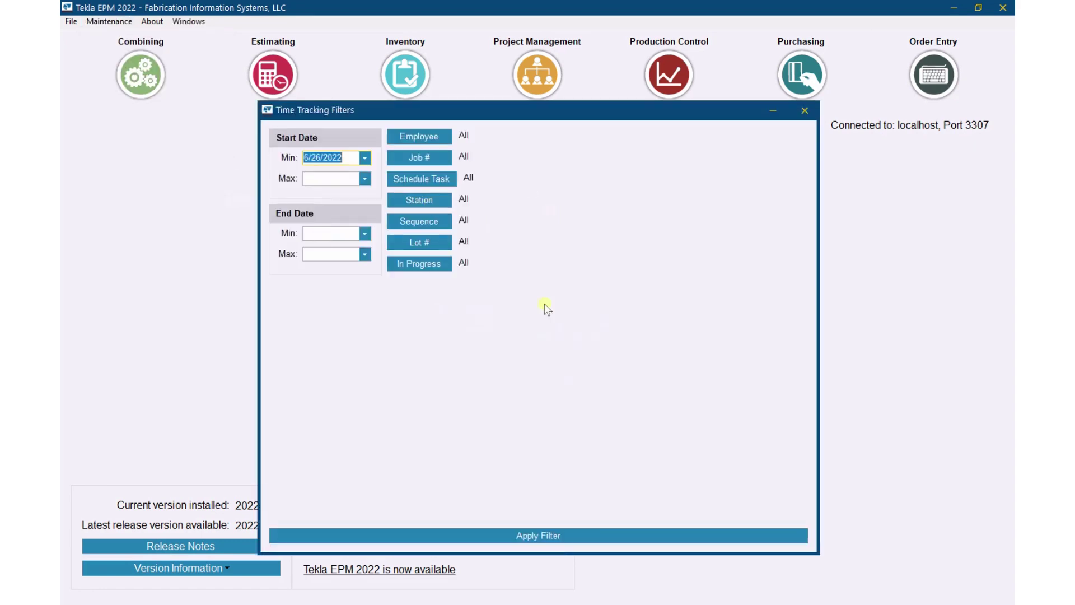
{"action": "left_click", "coordinate": [533, 536]}
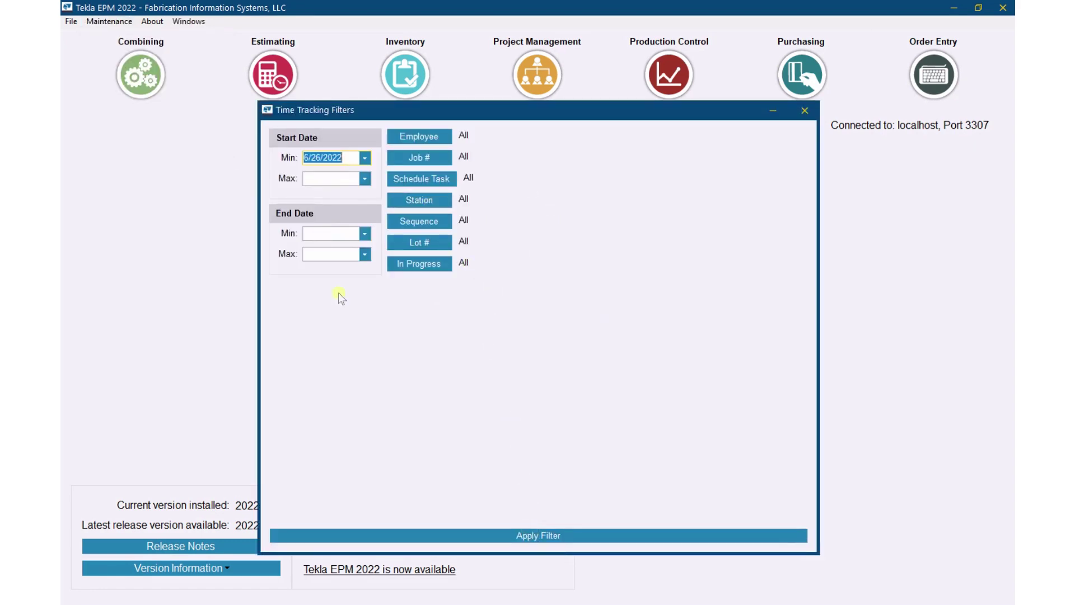
{"action": "left_click", "coordinate": [109, 22]}
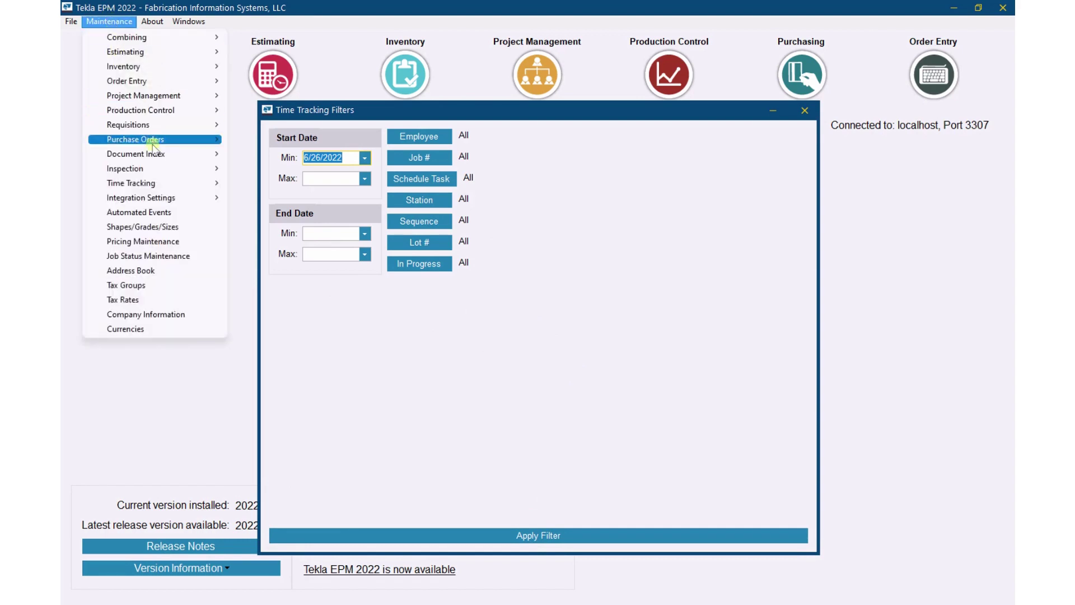
{"action": "mouse_move", "coordinate": [168, 183]}
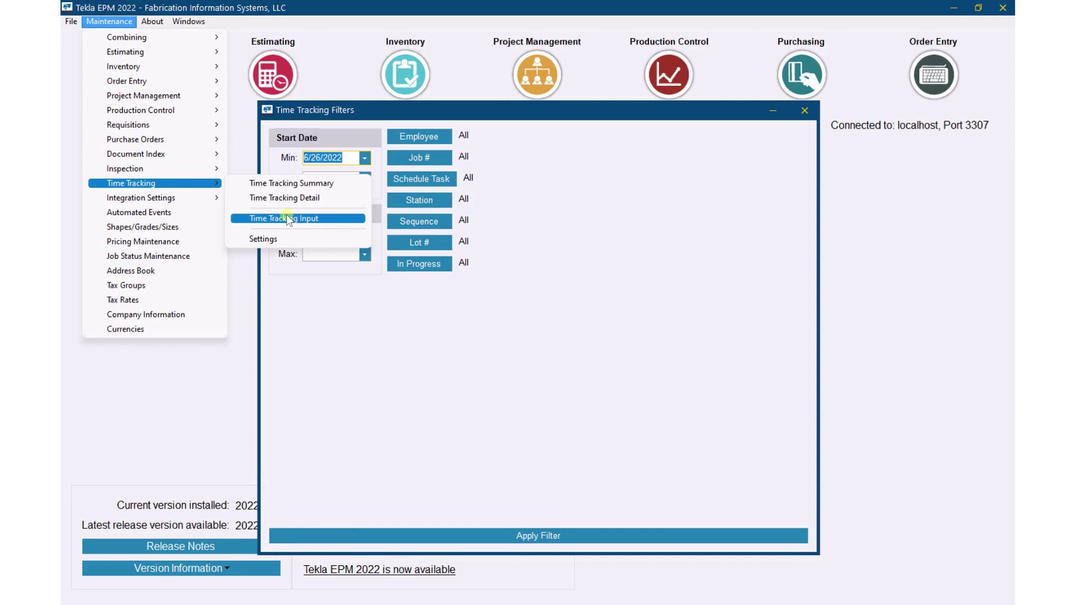
{"action": "left_click", "coordinate": [686, 403]}
List records dated 6/26/2022 and later, then choose Import Time Tracking Records - Excel
{"action": "left_click", "coordinate": [626, 529]}
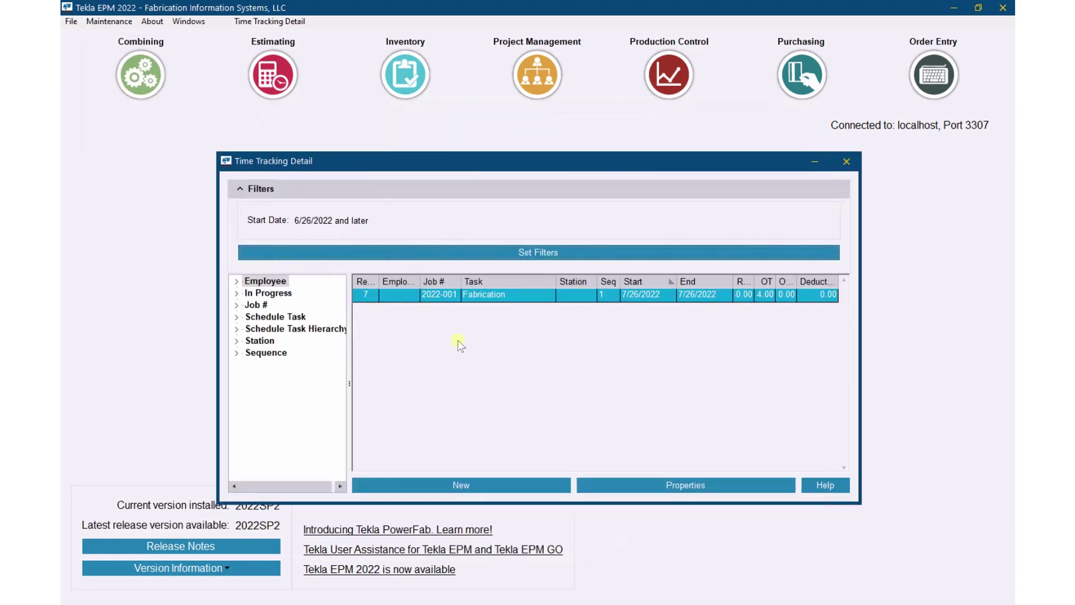
{"action": "left_click", "coordinate": [274, 22]}
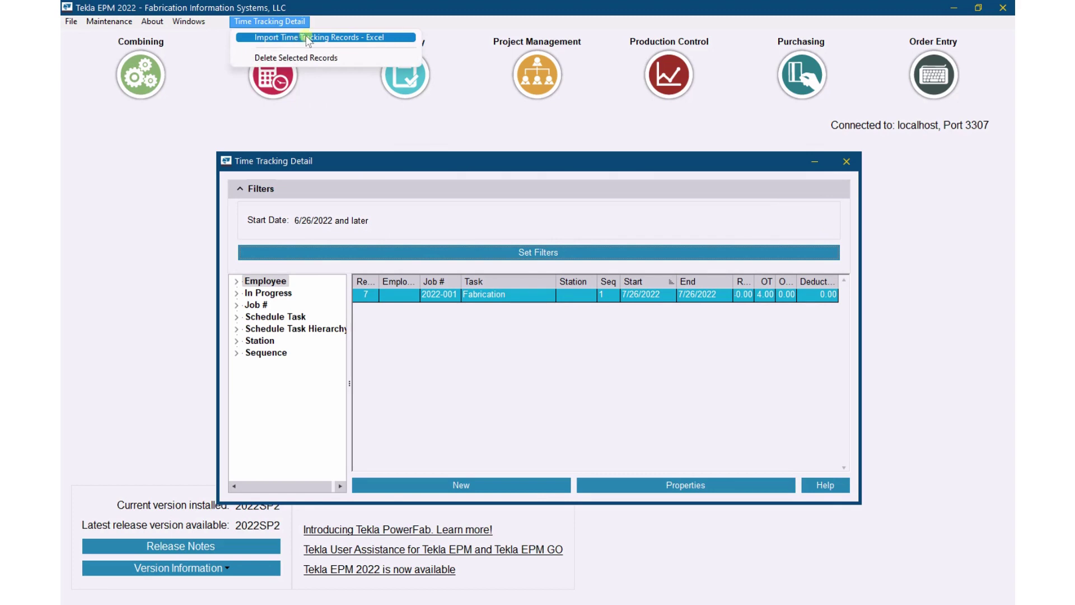
{"action": "left_click", "coordinate": [345, 37]}
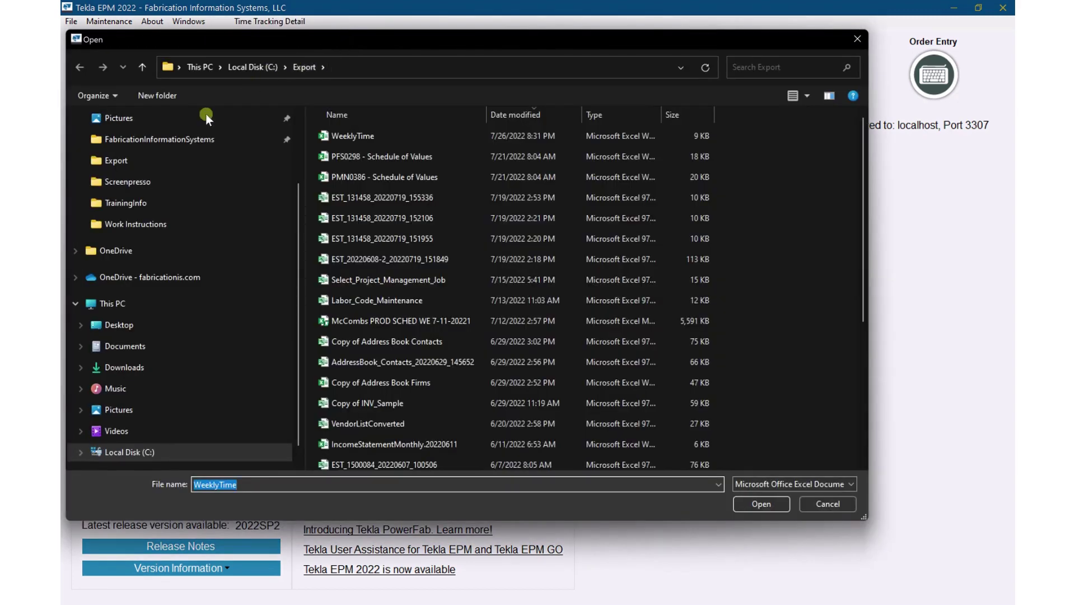
Open the WeeklyTime spreadsheet and accept its previewed rows to reach the Import Field Map
{"action": "double_click", "coordinate": [372, 137]}
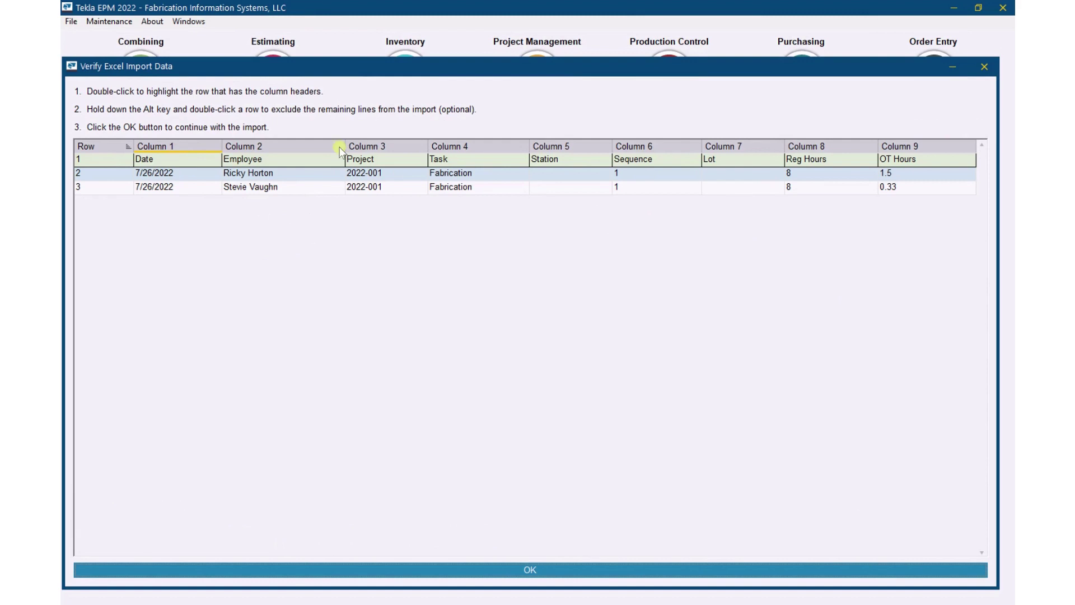
{"action": "left_click", "coordinate": [539, 569]}
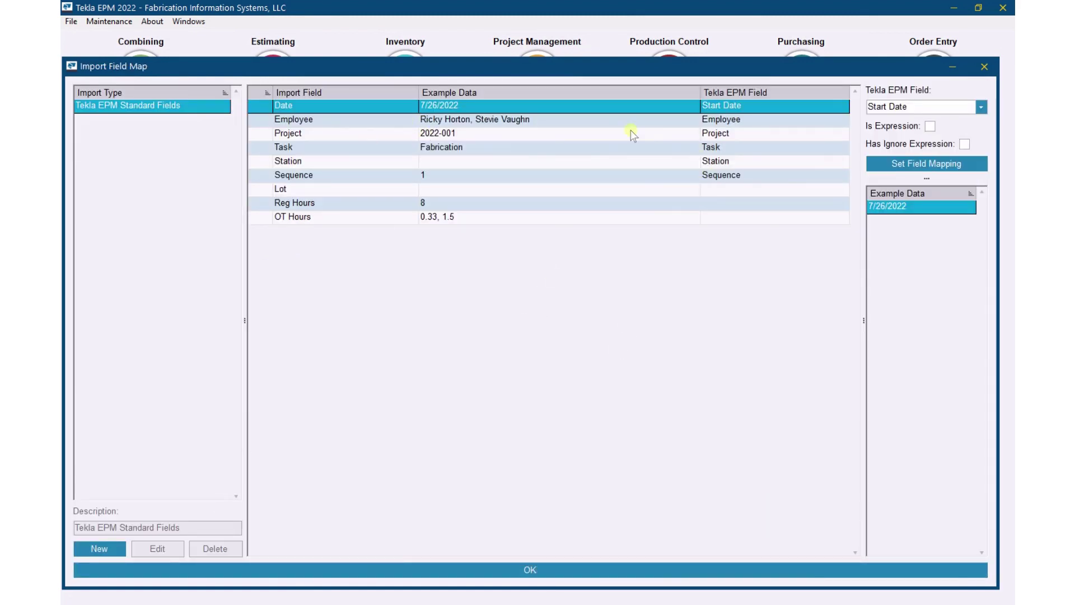
Review the Employee, Project, Task, Station and Sequence mappings, then map Reg Hours to Regular Hours
{"action": "left_click", "coordinate": [739, 120]}
{"action": "left_click", "coordinate": [739, 134]}
{"action": "left_click", "coordinate": [738, 147]}
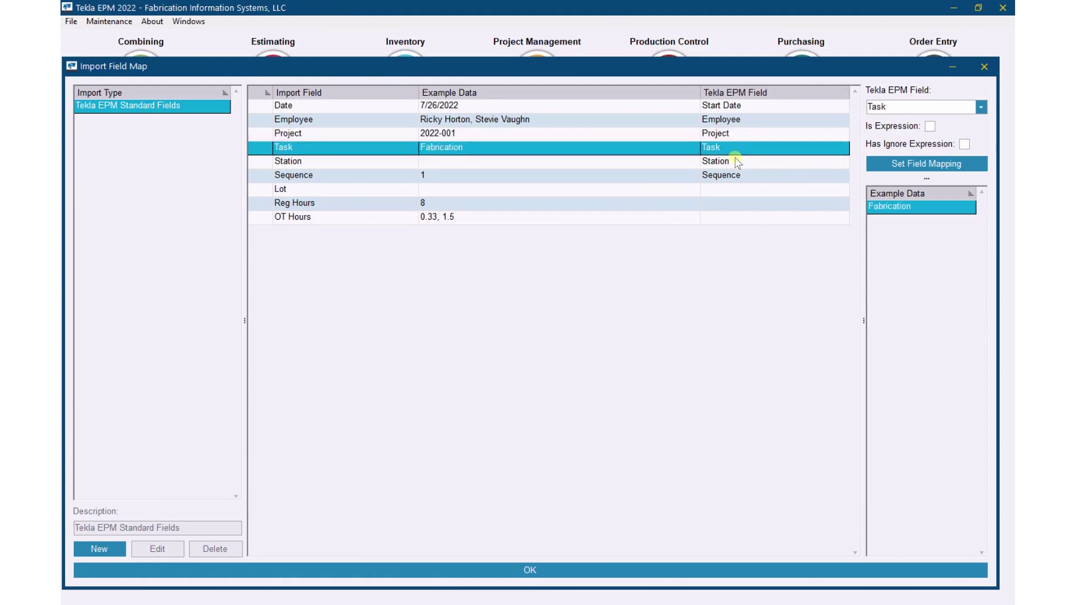
{"action": "left_click", "coordinate": [737, 162]}
{"action": "left_click", "coordinate": [736, 175]}
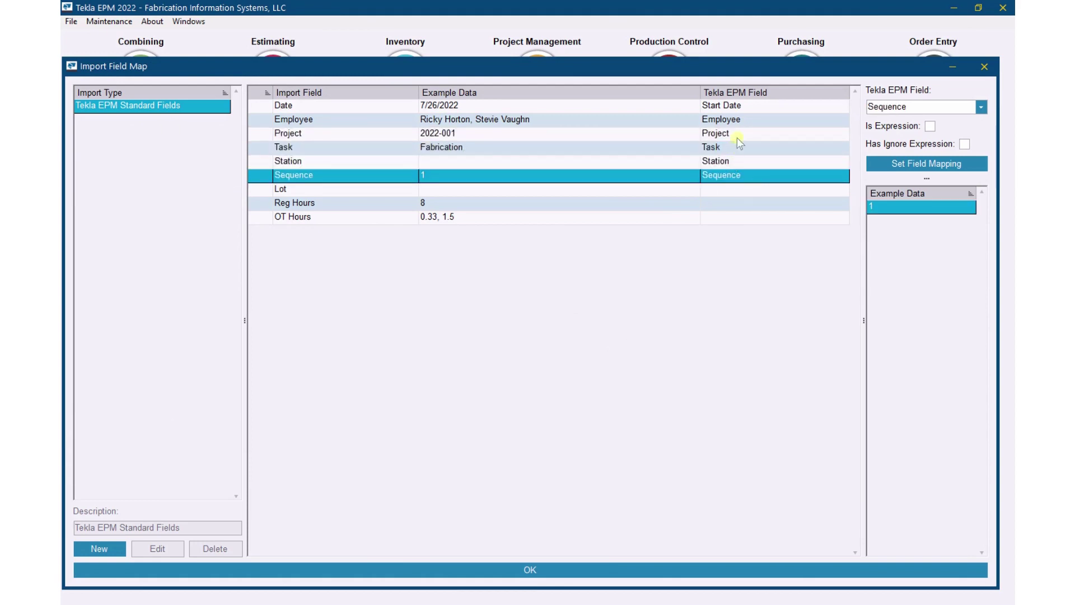
{"action": "left_click", "coordinate": [720, 202]}
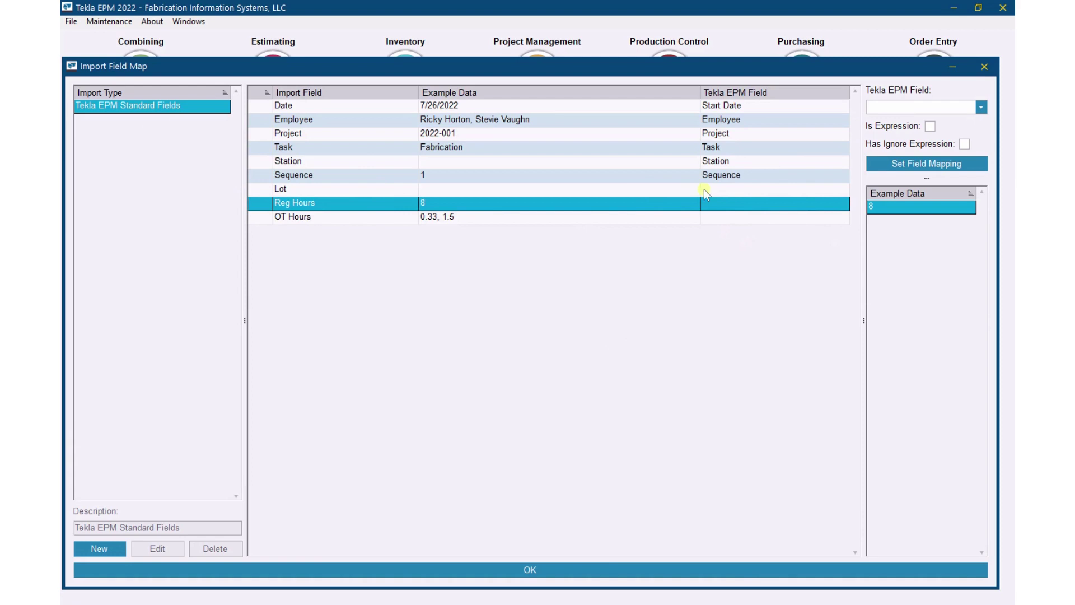
{"action": "left_click", "coordinate": [981, 107]}
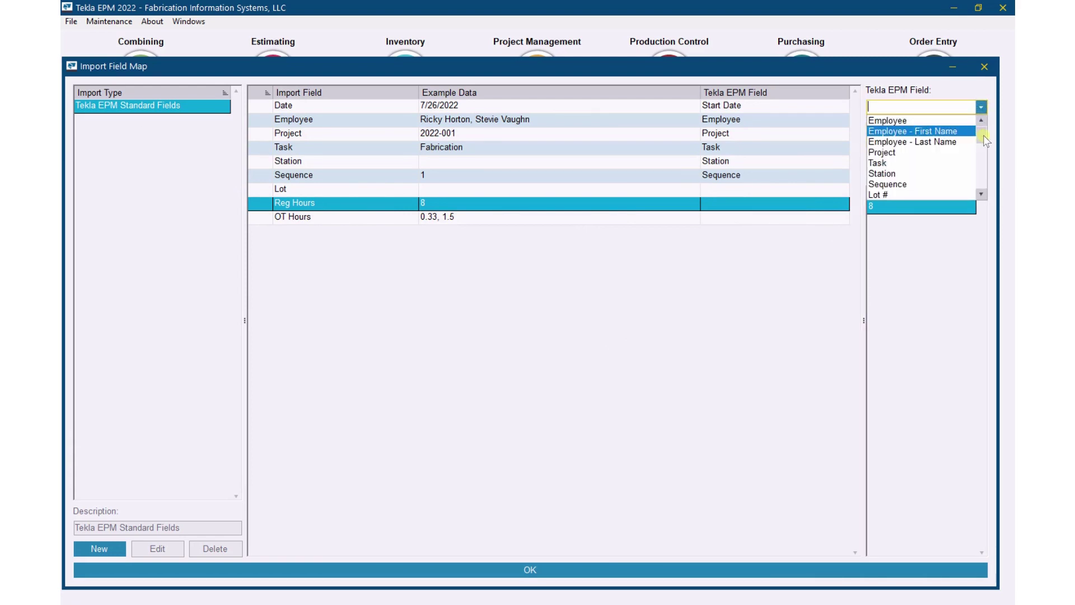
{"action": "left_click_drag", "start_coordinate": [983, 136], "coordinate": [980, 200]}
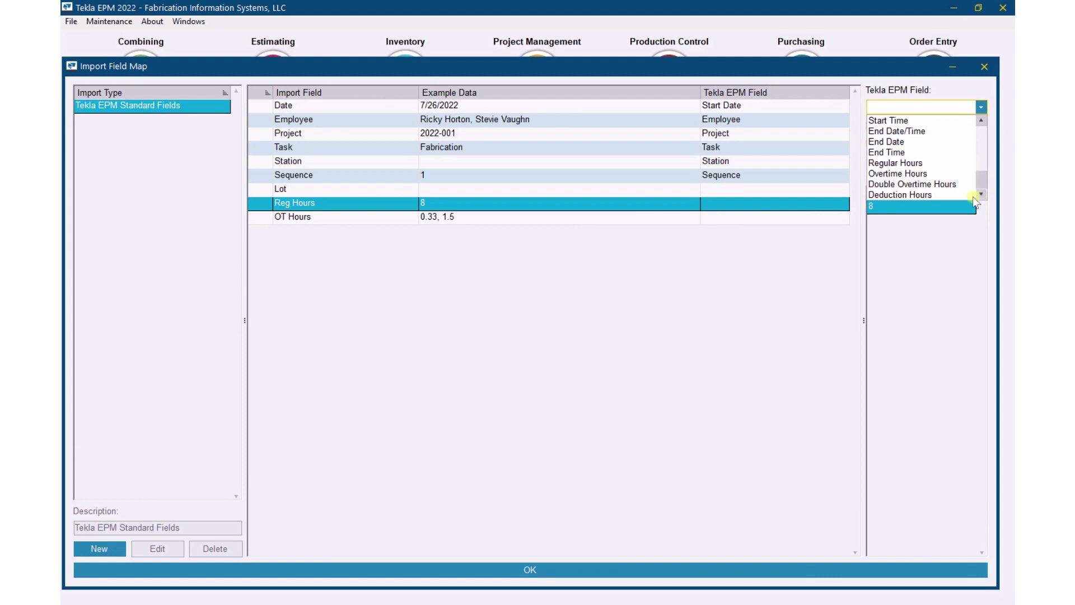
{"action": "left_click", "coordinate": [911, 163]}
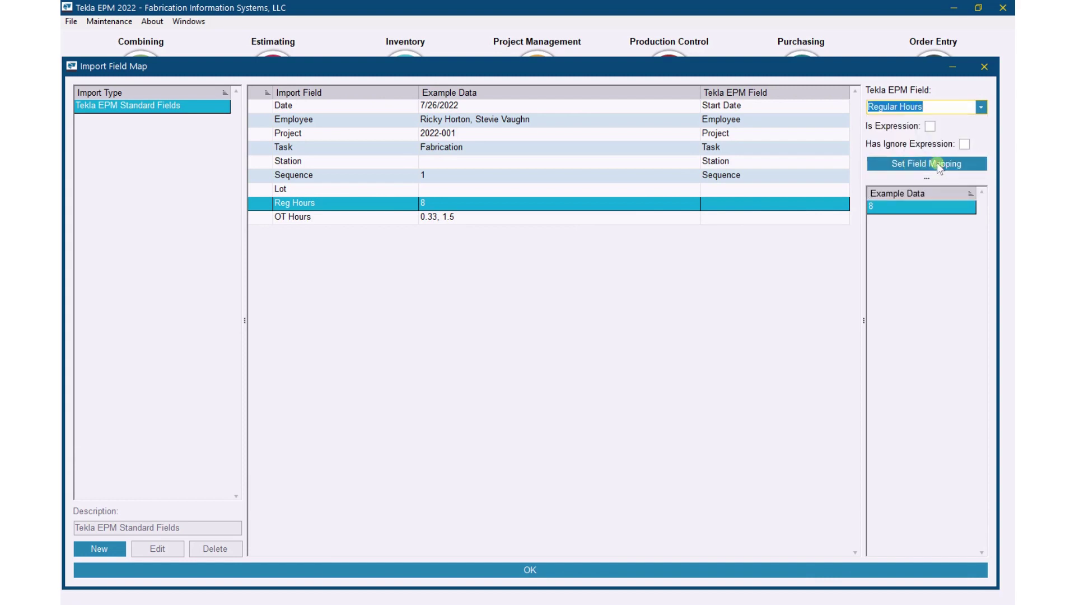
{"action": "left_click", "coordinate": [936, 163]}
Map OT Hours to Overtime Hours and run the WeeklyTime import
{"action": "left_click", "coordinate": [773, 219]}
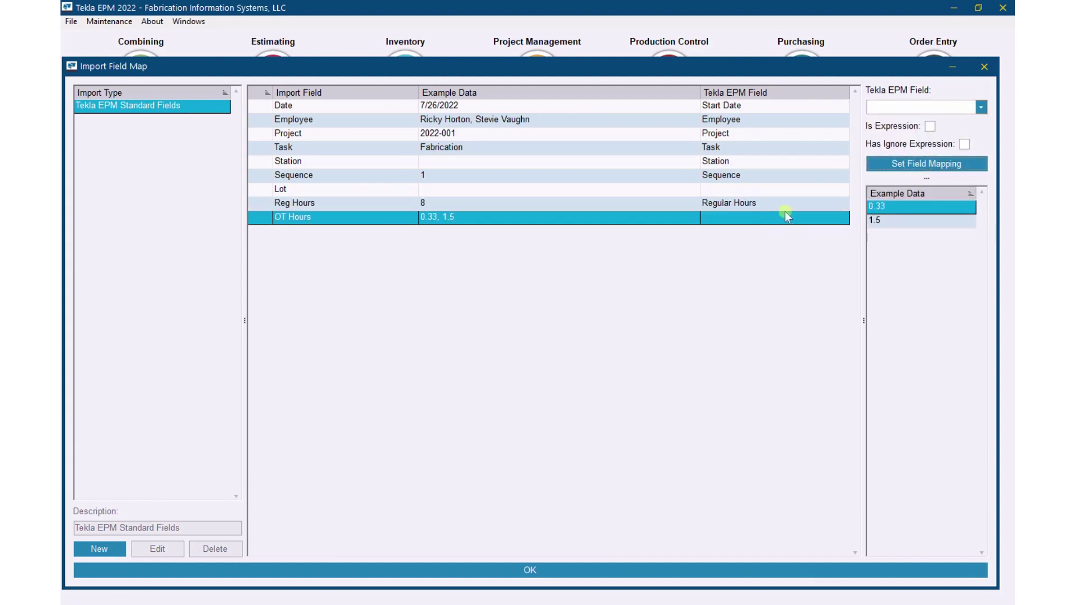
{"action": "left_click", "coordinate": [982, 108]}
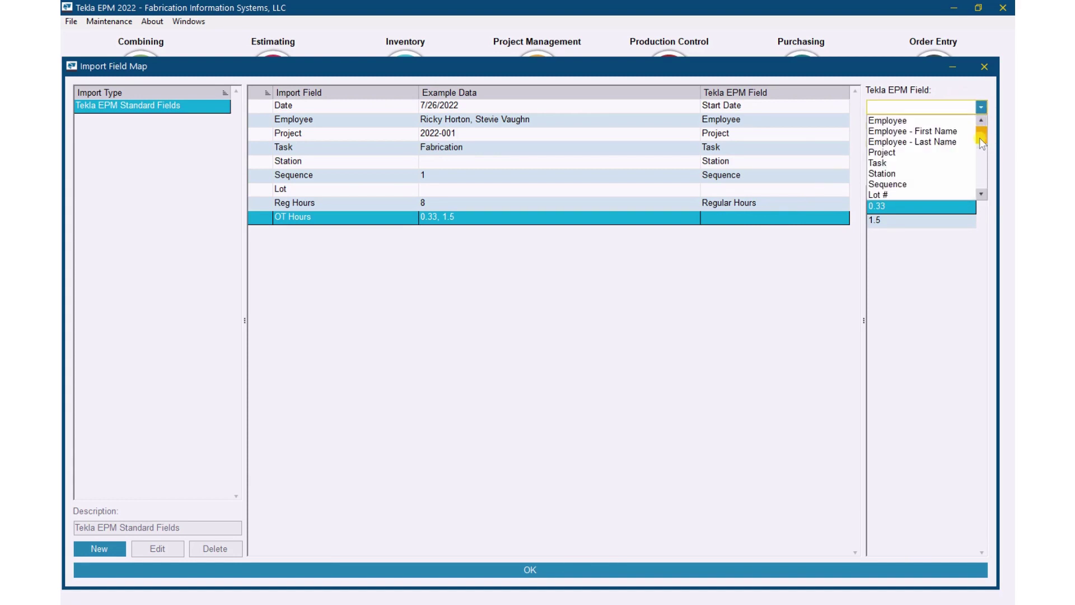
{"action": "left_click_drag", "start_coordinate": [979, 138], "coordinate": [976, 201]}
{"action": "left_click", "coordinate": [923, 173]}
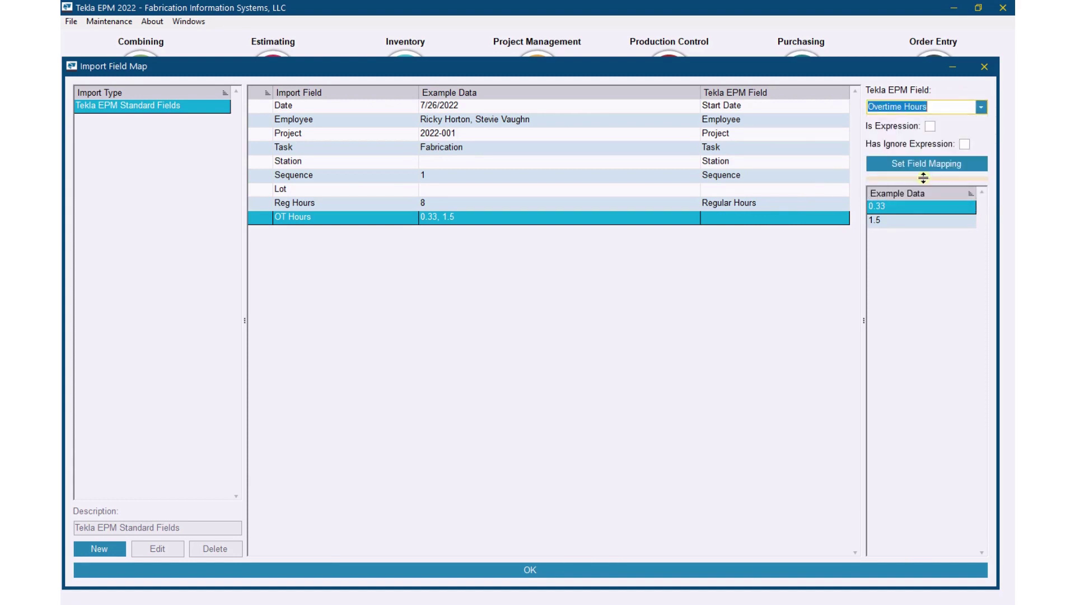
{"action": "left_click", "coordinate": [929, 165]}
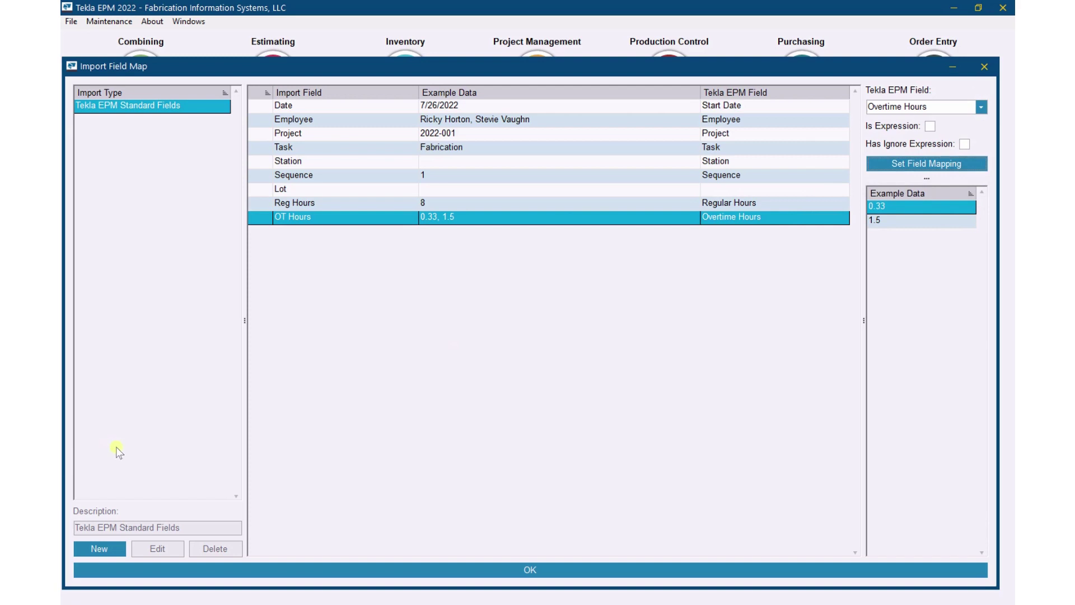
{"action": "left_click", "coordinate": [102, 551]}
Run the import and match the spreadsheet's unrecognised employee to the existing employee record
{"action": "left_click", "coordinate": [535, 571]}
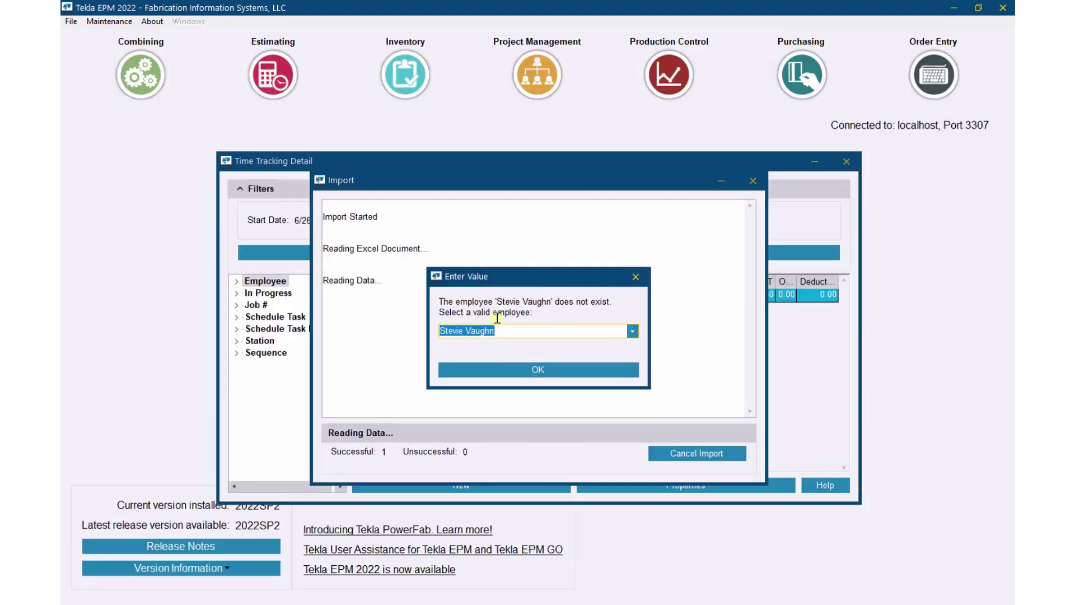
{"action": "left_click", "coordinate": [515, 278]}
{"action": "left_click_drag", "start_coordinate": [516, 280], "coordinate": [537, 274]}
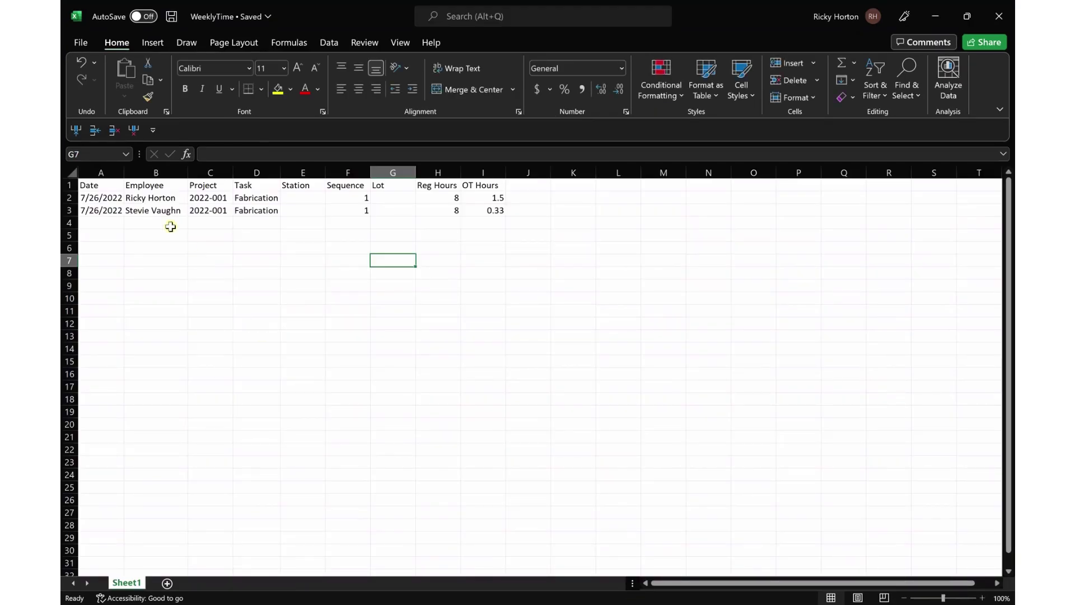
{"action": "left_click", "coordinate": [156, 212]}
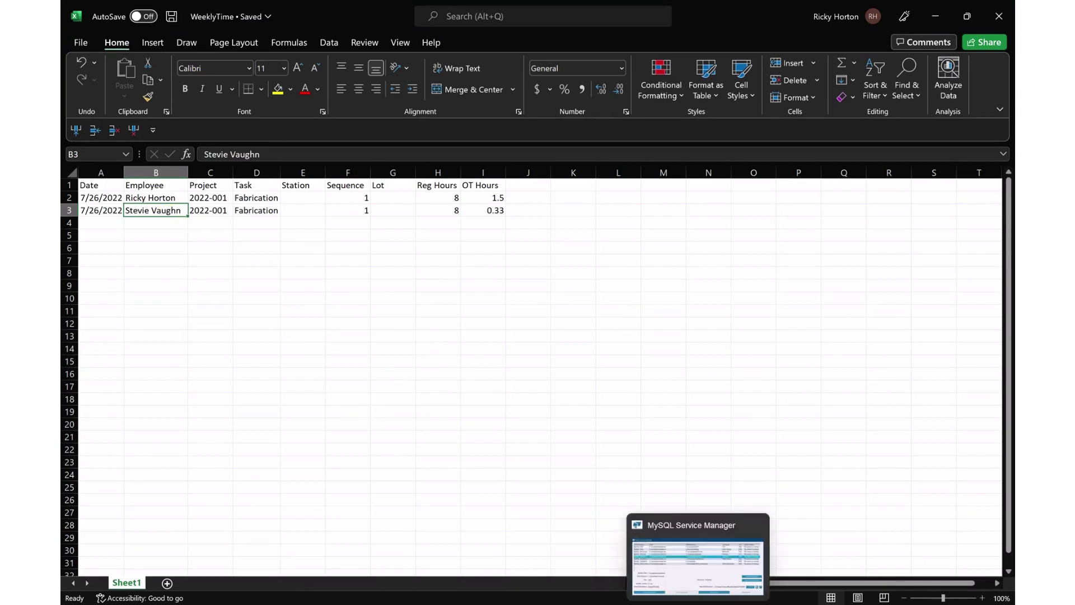
{"action": "left_click", "coordinate": [697, 554]}
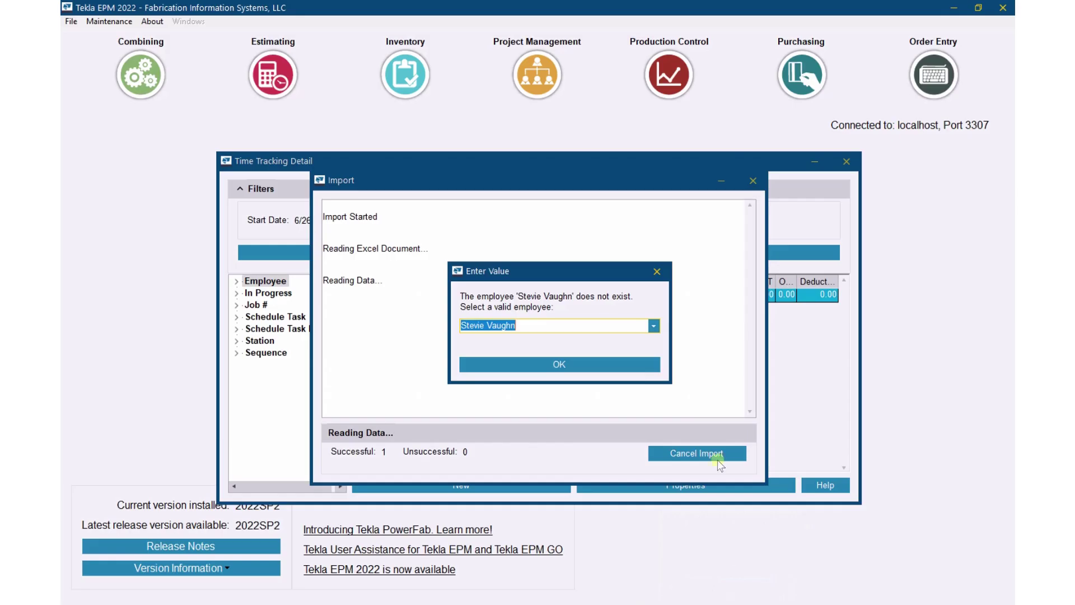
{"action": "left_click", "coordinate": [653, 326]}
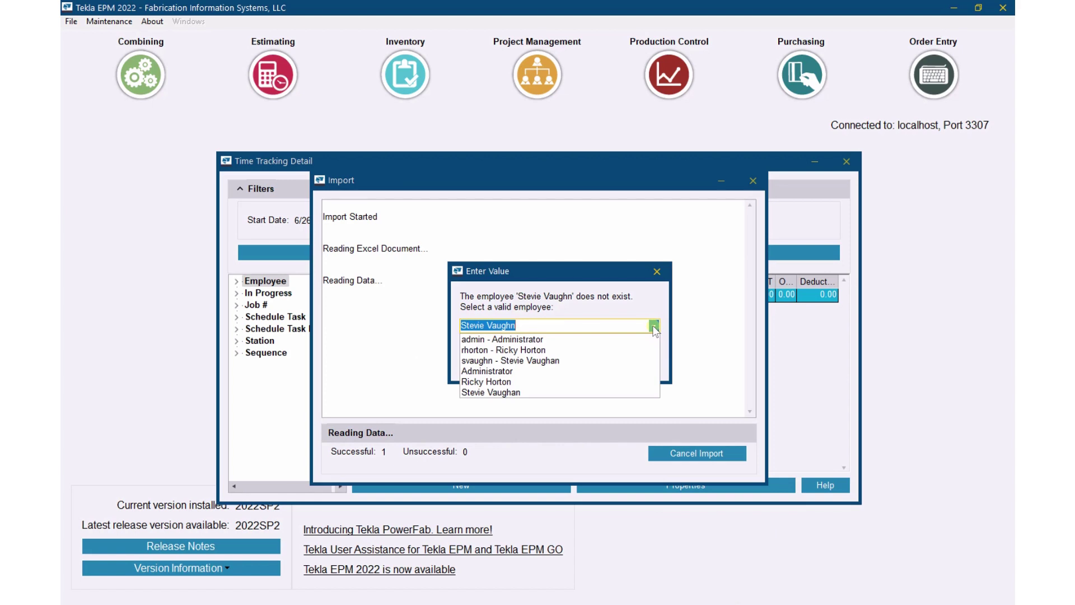
{"action": "left_click", "coordinate": [542, 361]}
{"action": "left_click", "coordinate": [564, 364]}
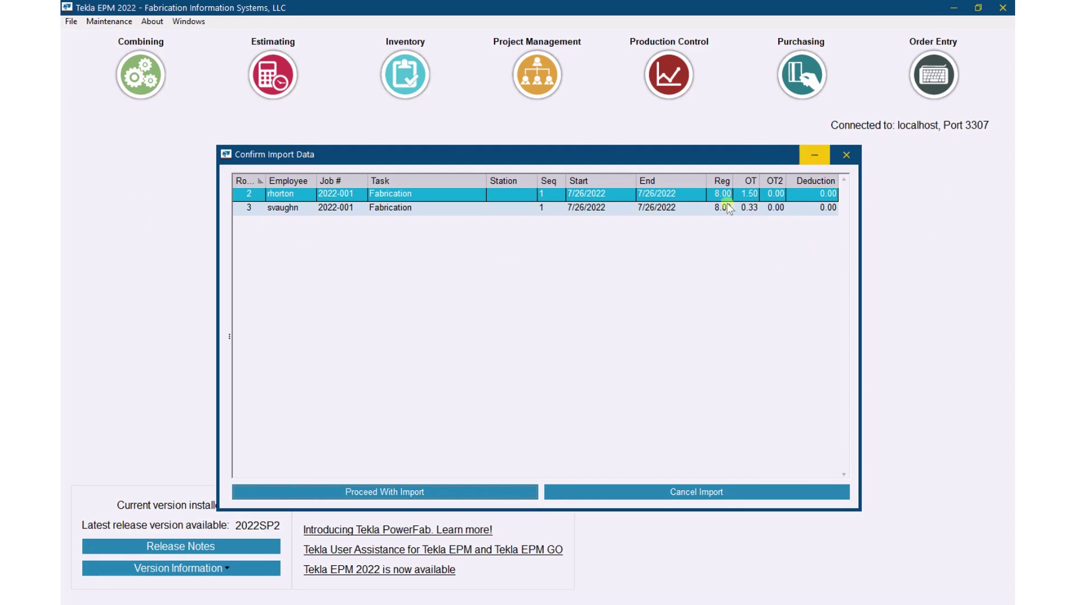
Import the two 7/26/2022 Fabrication entries (records 8 and 9) and review the new hours rows
{"action": "left_click", "coordinate": [395, 491]}
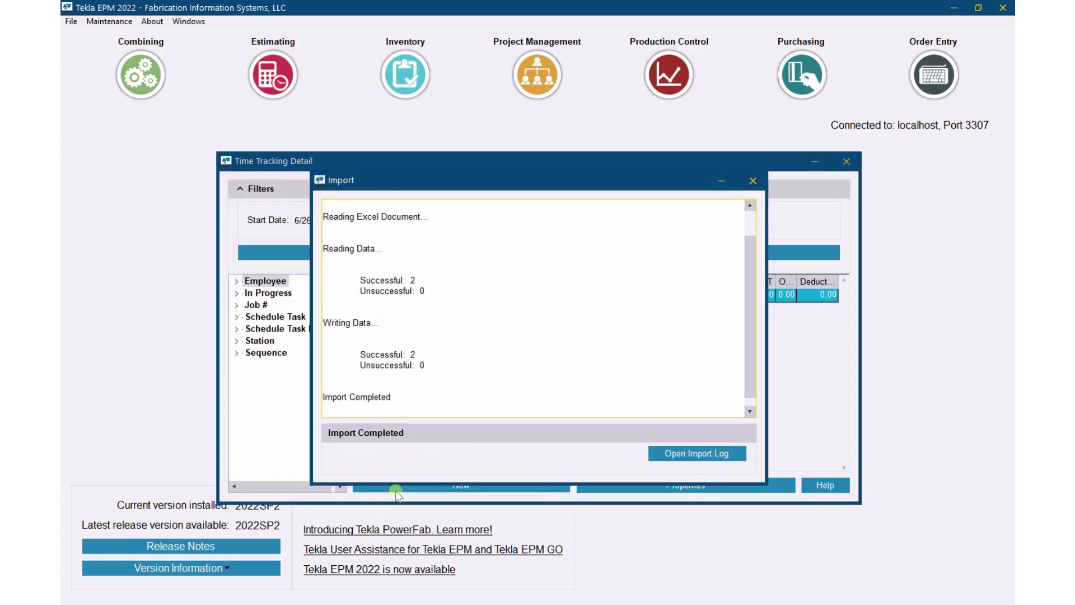
{"action": "left_click", "coordinate": [749, 183]}
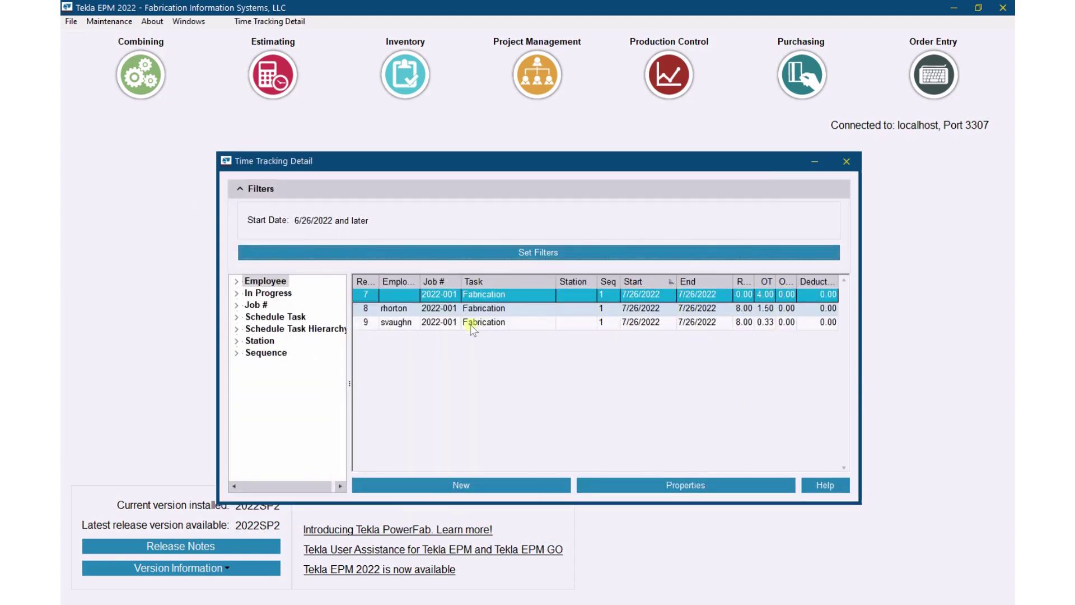
{"action": "left_click", "coordinate": [483, 310]}
{"action": "left_click", "coordinate": [484, 323]}
{"action": "left_click", "coordinate": [490, 309]}
{"action": "left_click", "coordinate": [503, 295]}
{"action": "left_click", "coordinate": [435, 309]}
{"action": "left_click", "coordinate": [446, 323]}
{"action": "left_click", "coordinate": [442, 309]}
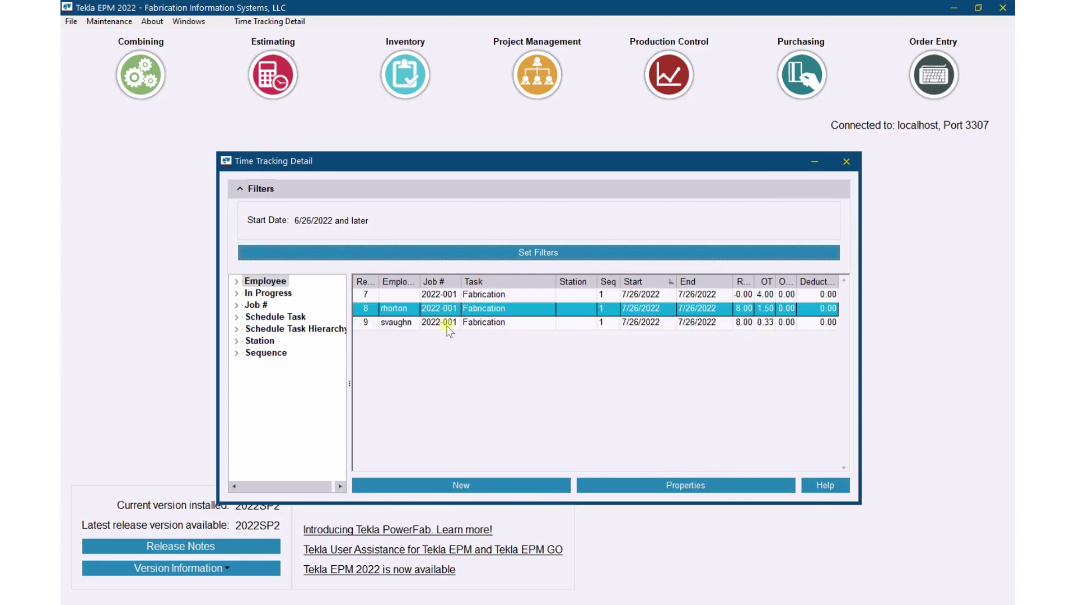
{"action": "left_click", "coordinate": [448, 323]}
Open the project schedule for job 2022-001 from the Project Management job list
{"action": "left_click", "coordinate": [523, 54]}
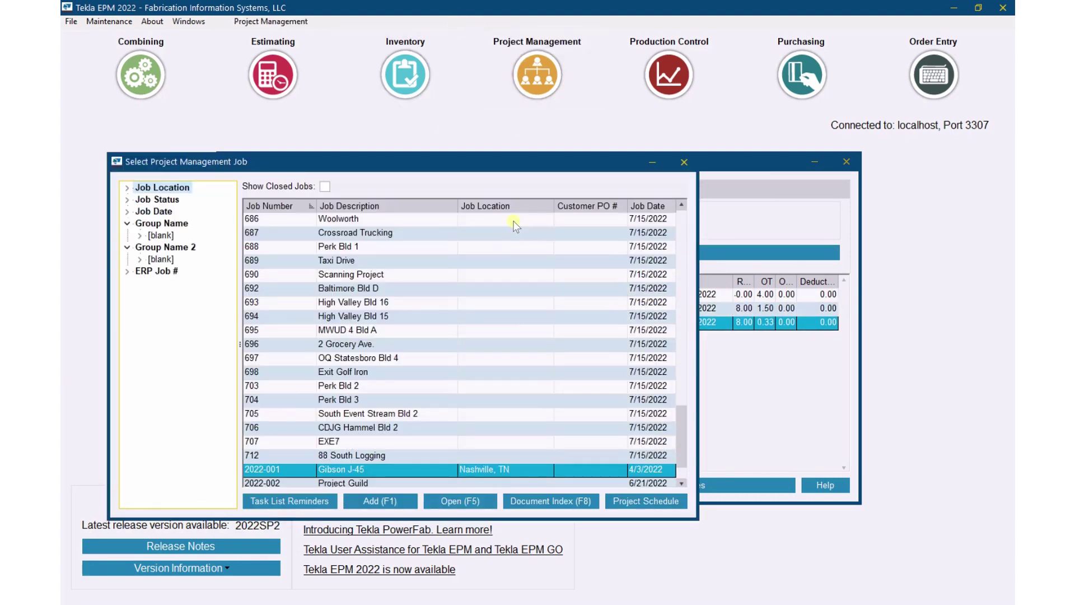
{"action": "double_click", "coordinate": [468, 469]}
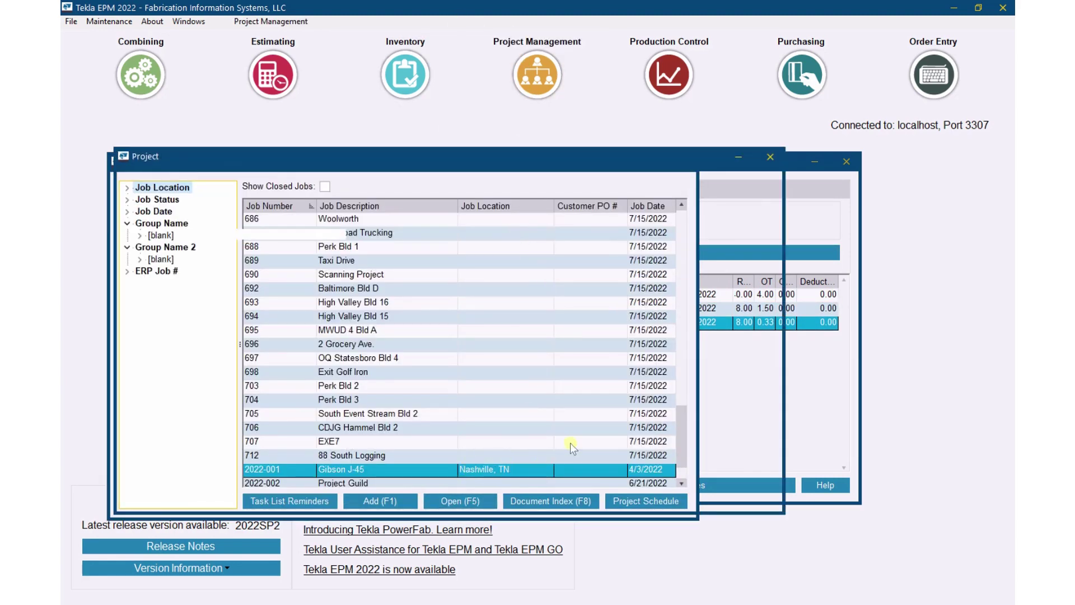
{"action": "left_click", "coordinate": [717, 225]}
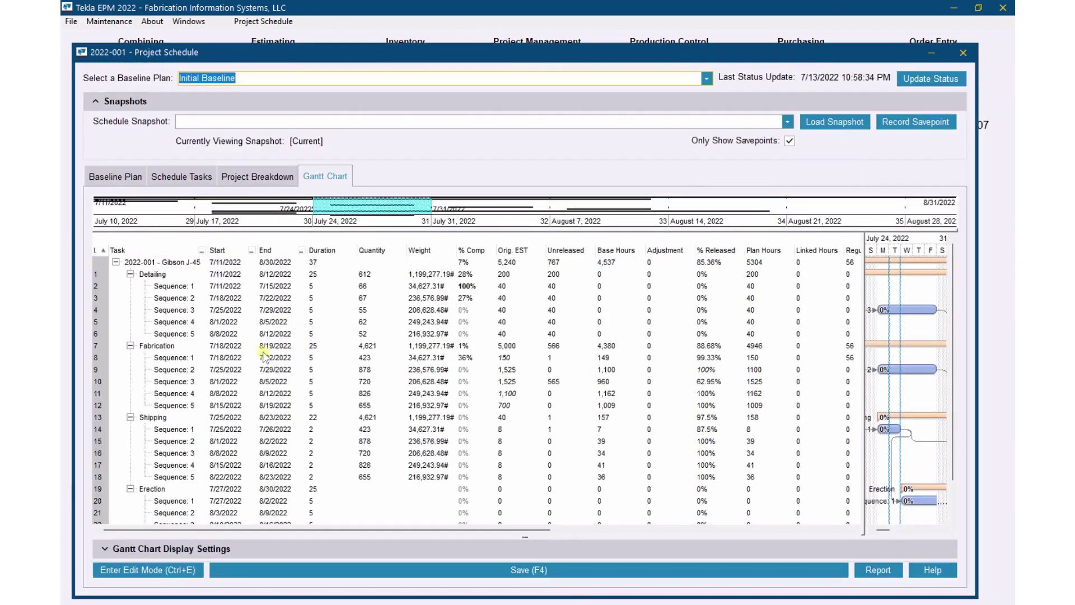
Compare Gantt hours columns, checking Fabrication Sequence 1's 56 regular, 5.83 overtime, 61.83 total hours
{"action": "left_click", "coordinate": [331, 358]}
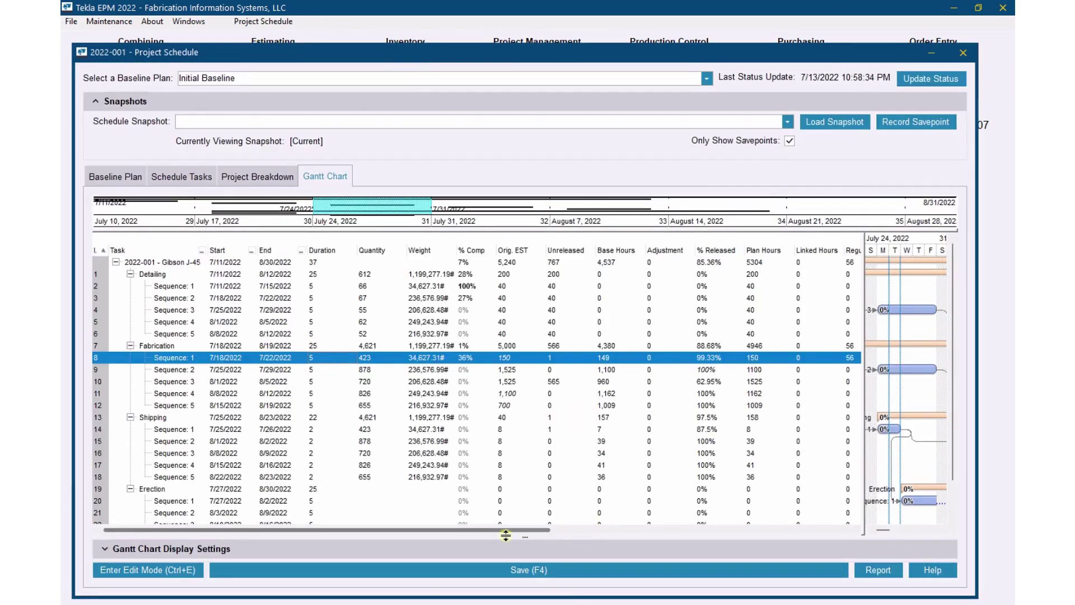
{"action": "left_click_drag", "start_coordinate": [491, 534], "coordinate": [641, 536]}
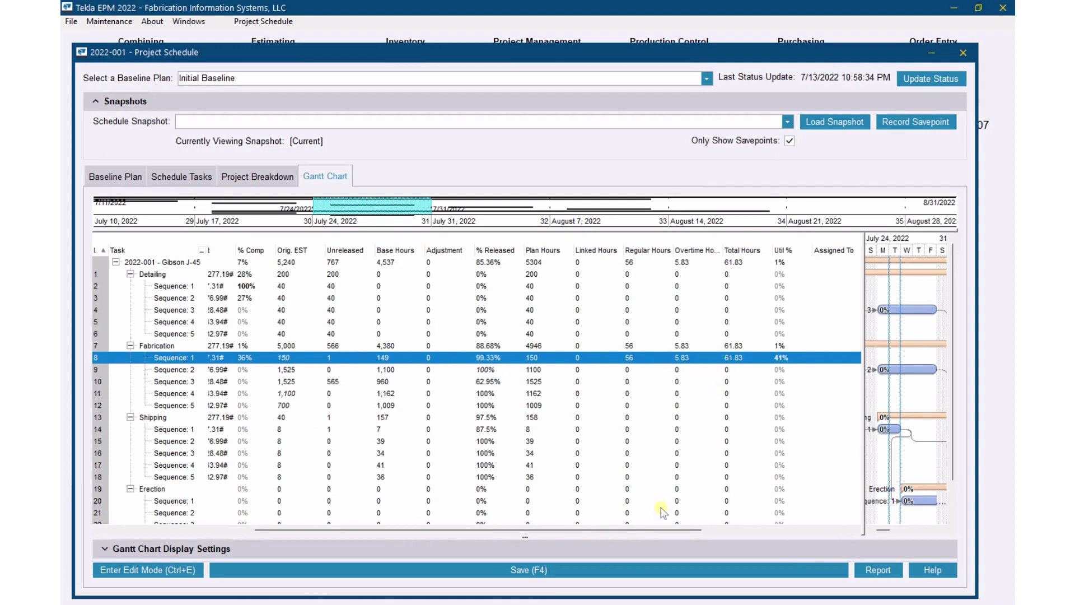
{"action": "left_click", "coordinate": [670, 407]}
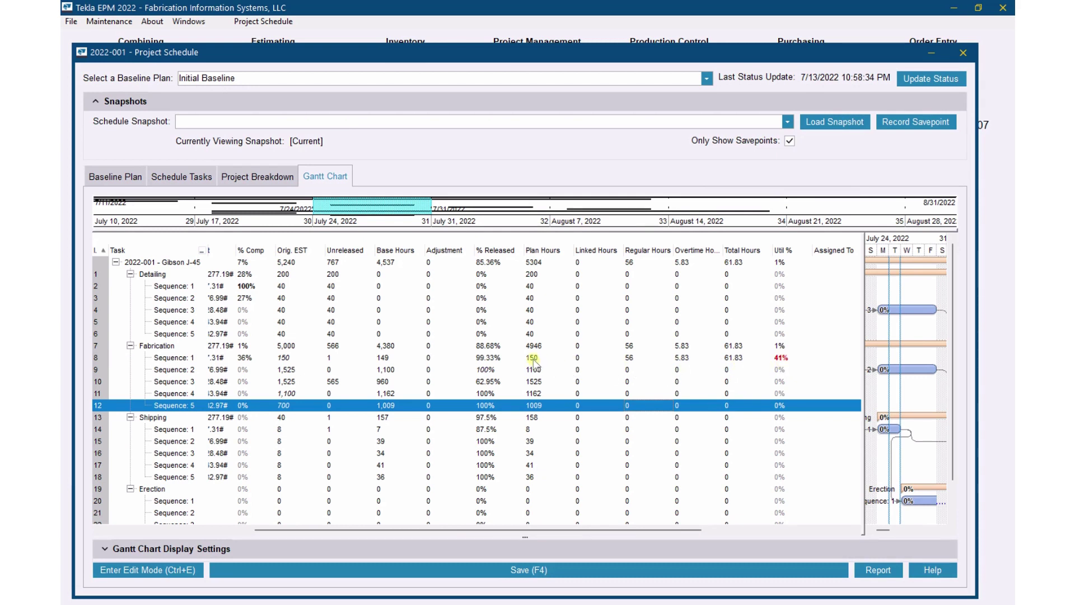
{"action": "left_click_drag", "start_coordinate": [556, 530], "coordinate": [447, 529]}
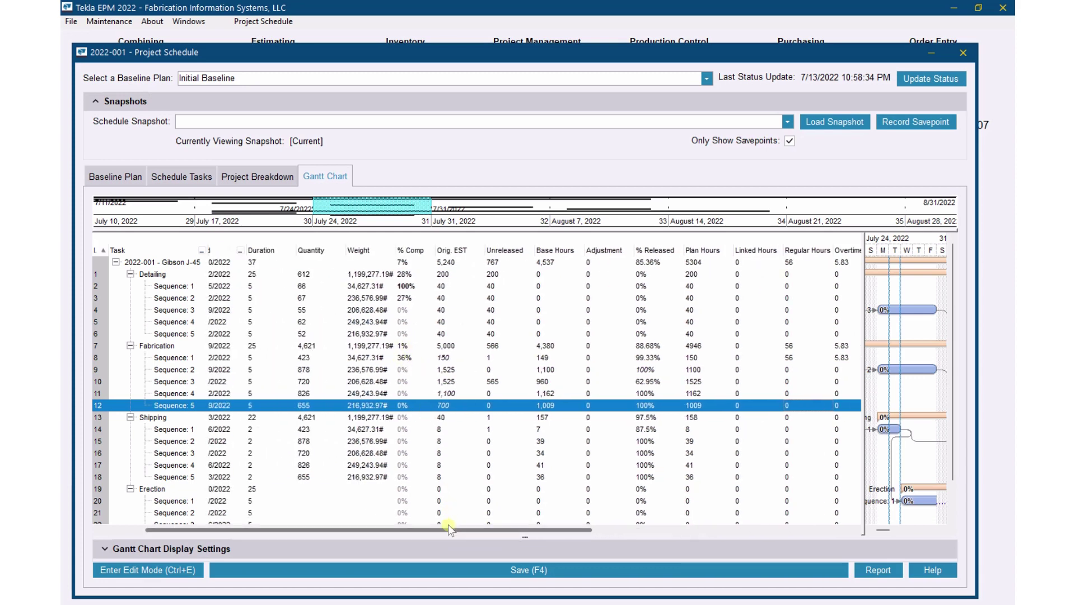
{"action": "left_click_drag", "start_coordinate": [448, 529], "coordinate": [562, 543]}
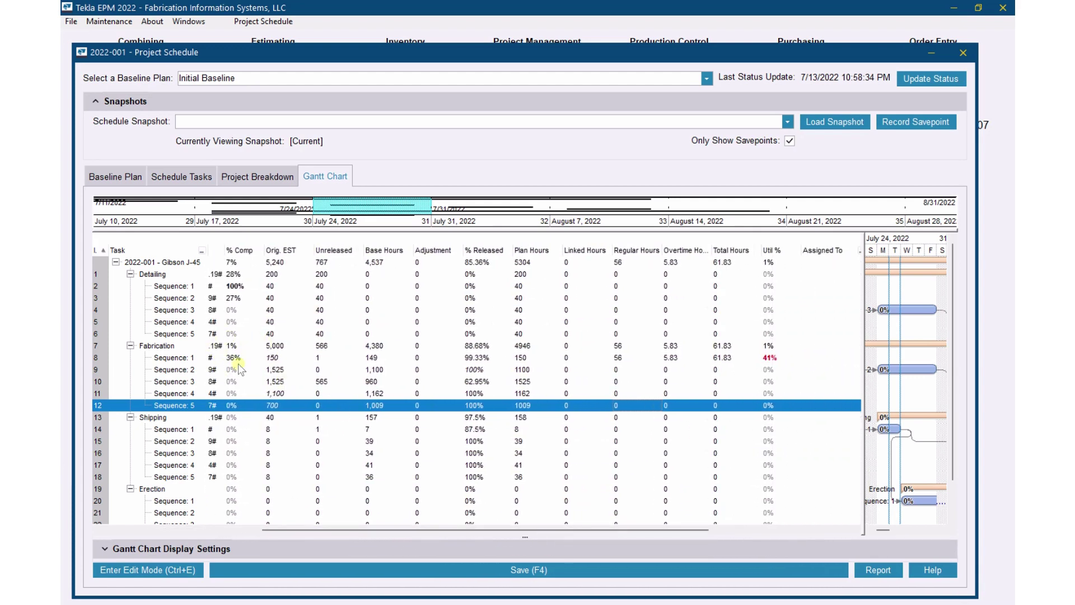
{"action": "left_click_drag", "start_coordinate": [487, 529], "coordinate": [561, 529]}
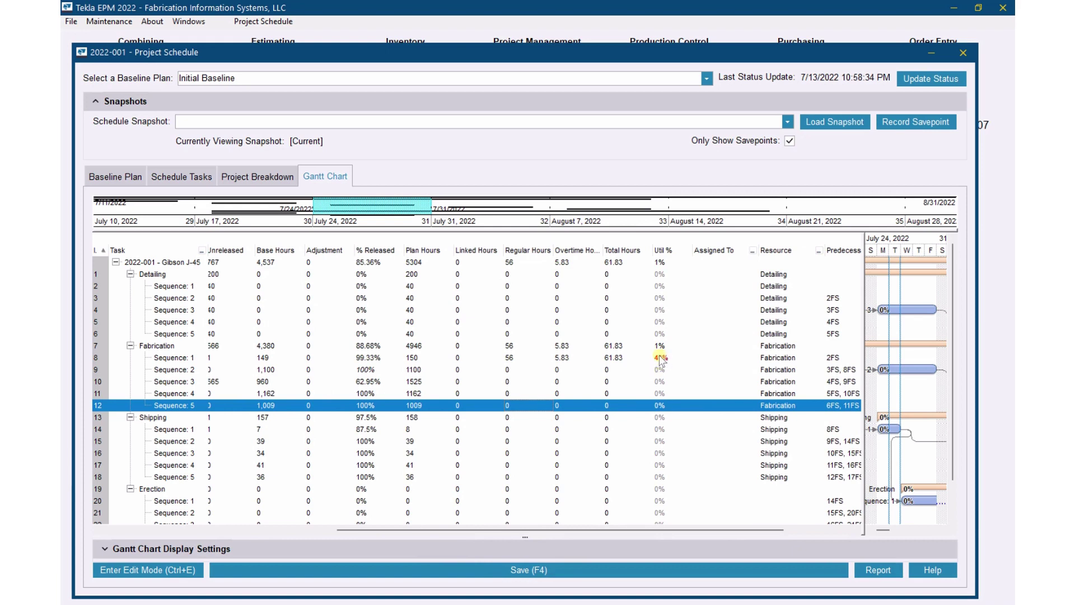
{"action": "left_click", "coordinate": [609, 360]}
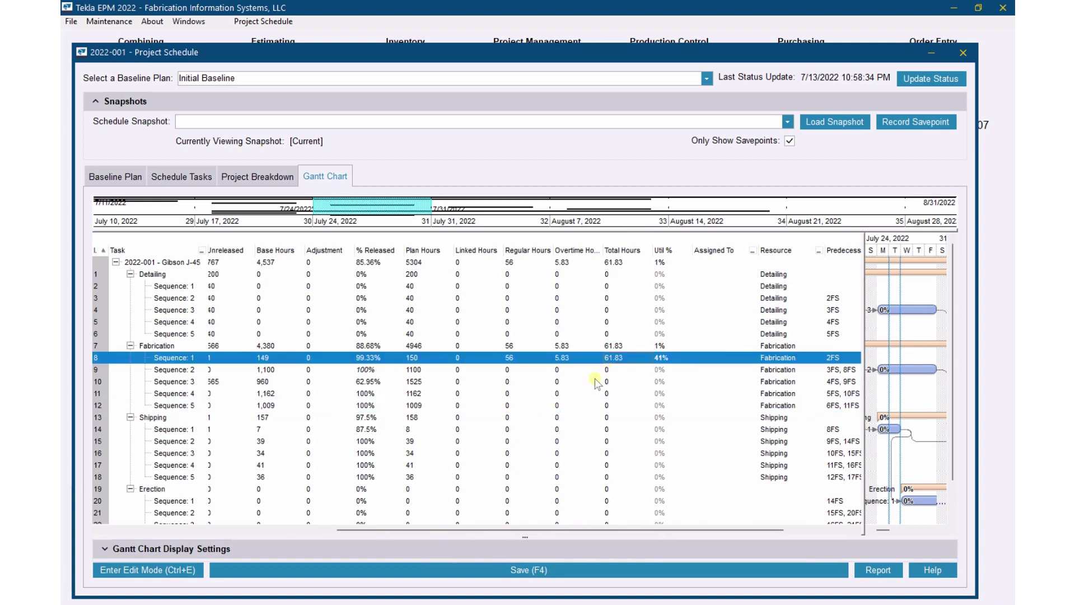
{"action": "left_click", "coordinate": [267, 24]}
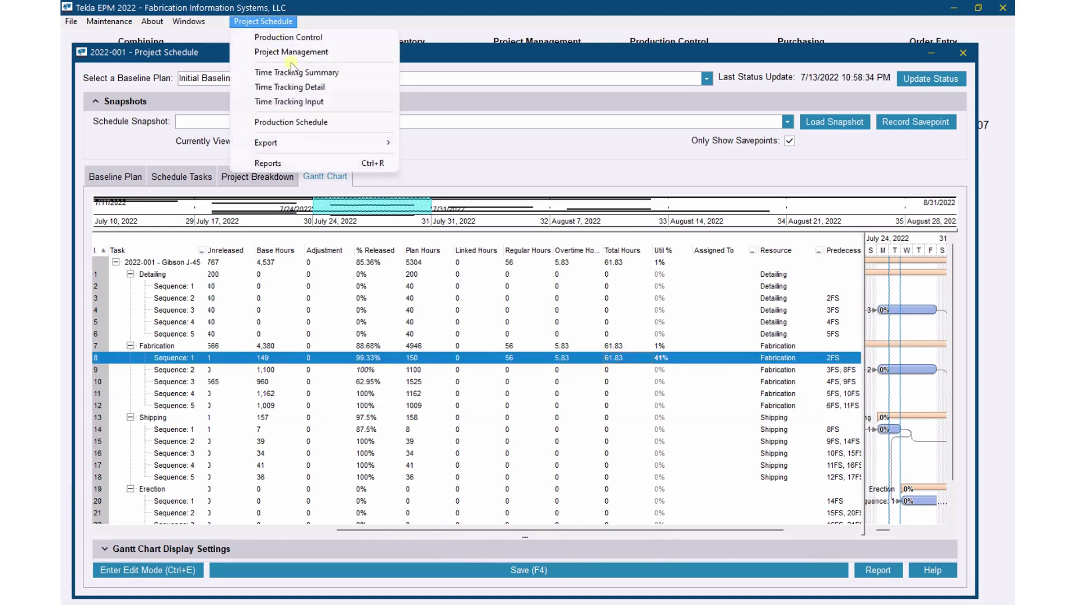